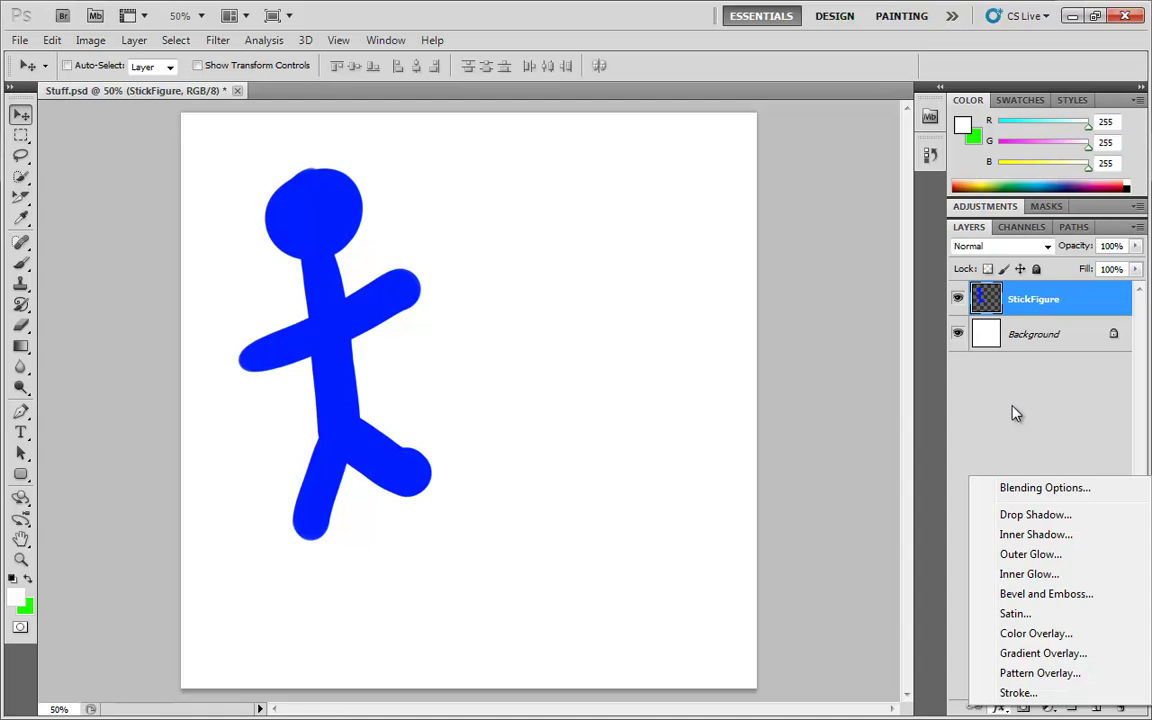
Add a Drop Shadow to the StickFigure layer and move it to an angle of 130° and a distance of 143 px.
left_click(1036, 515)
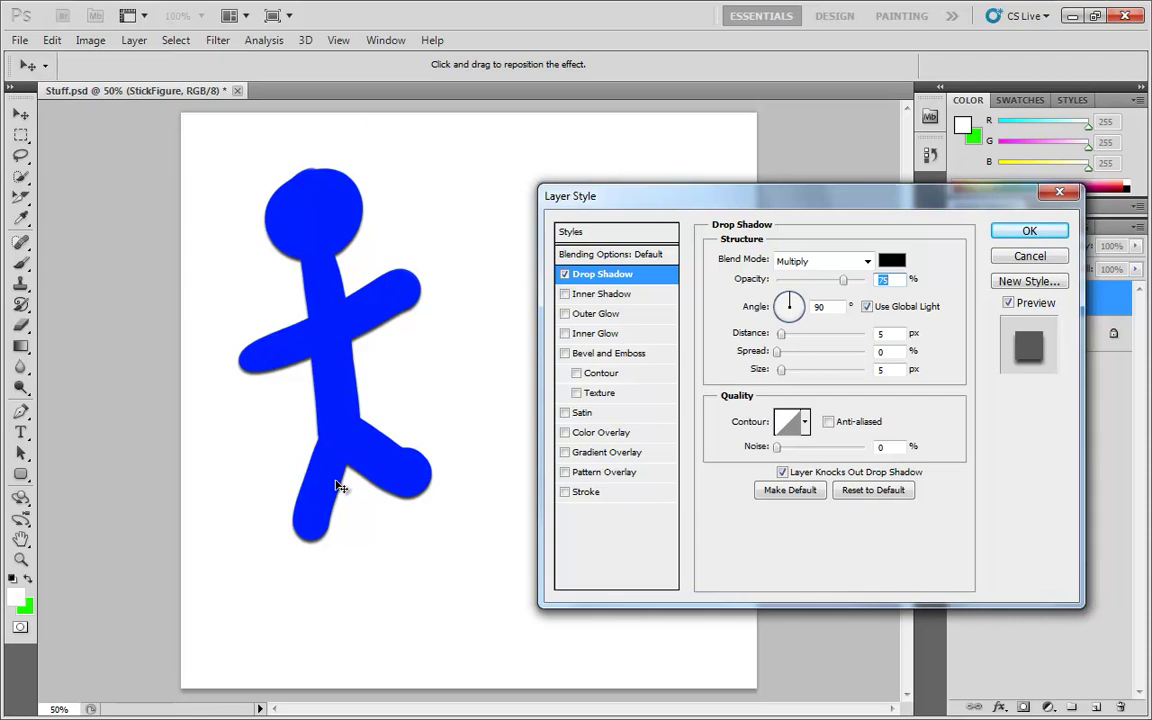
left_click_drag(348, 255, 448, 420)
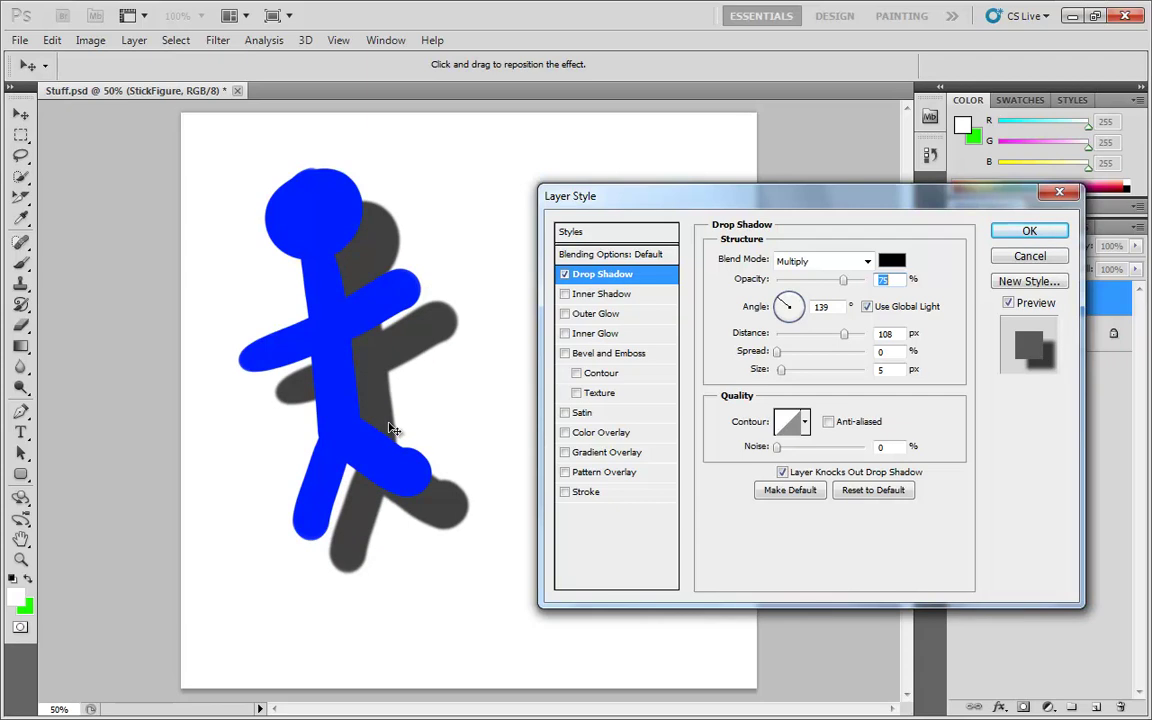
left_click_drag(385, 420, 405, 399)
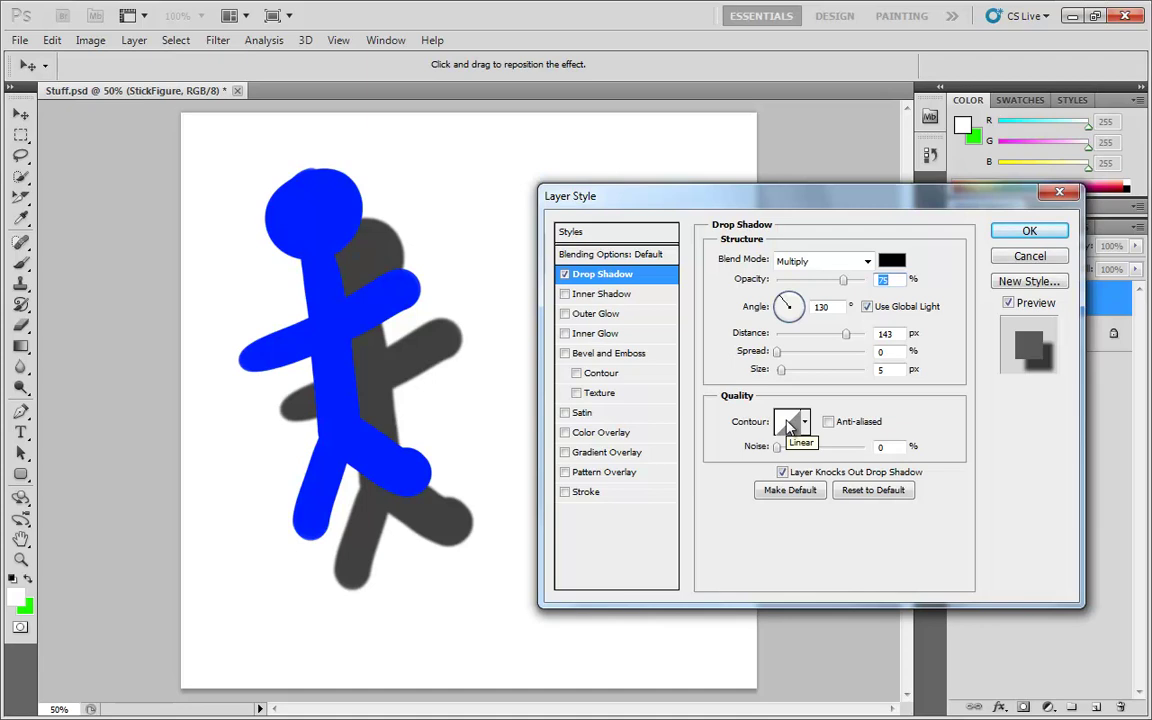
Enable Inner Shadow, Outer Glow, Inner Glow and Bevel and Emboss on the figure, briefly trying the bevel's Contour option.
left_click(620, 296)
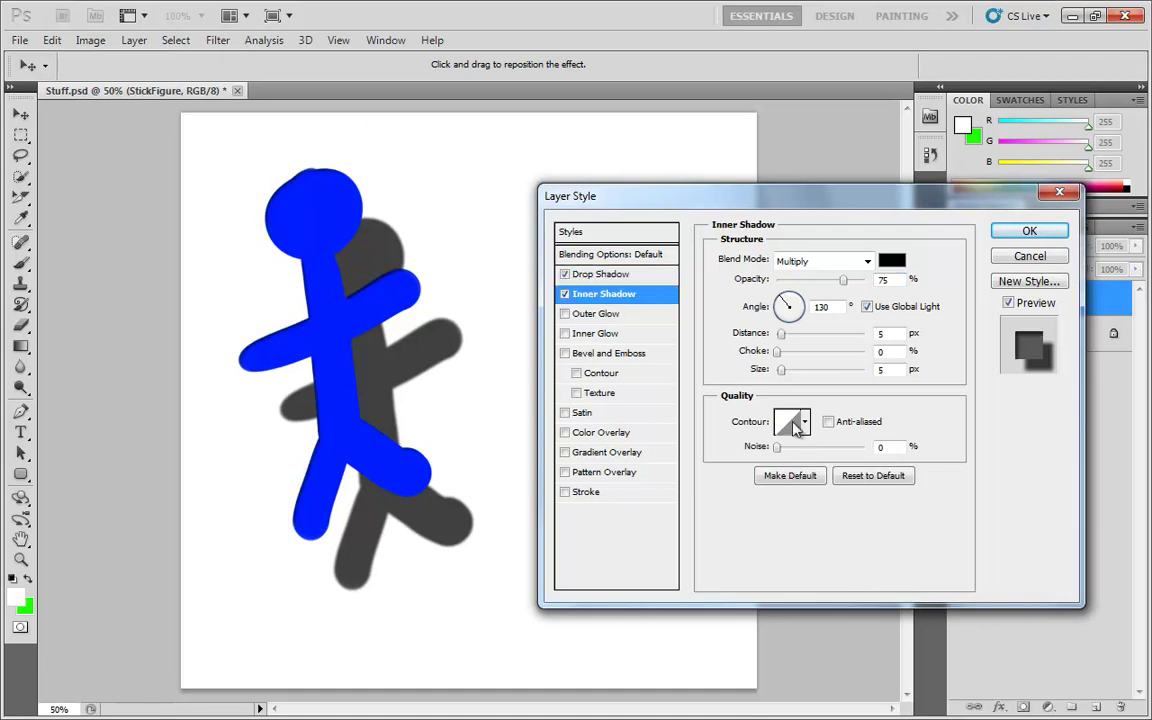
left_click(566, 312)
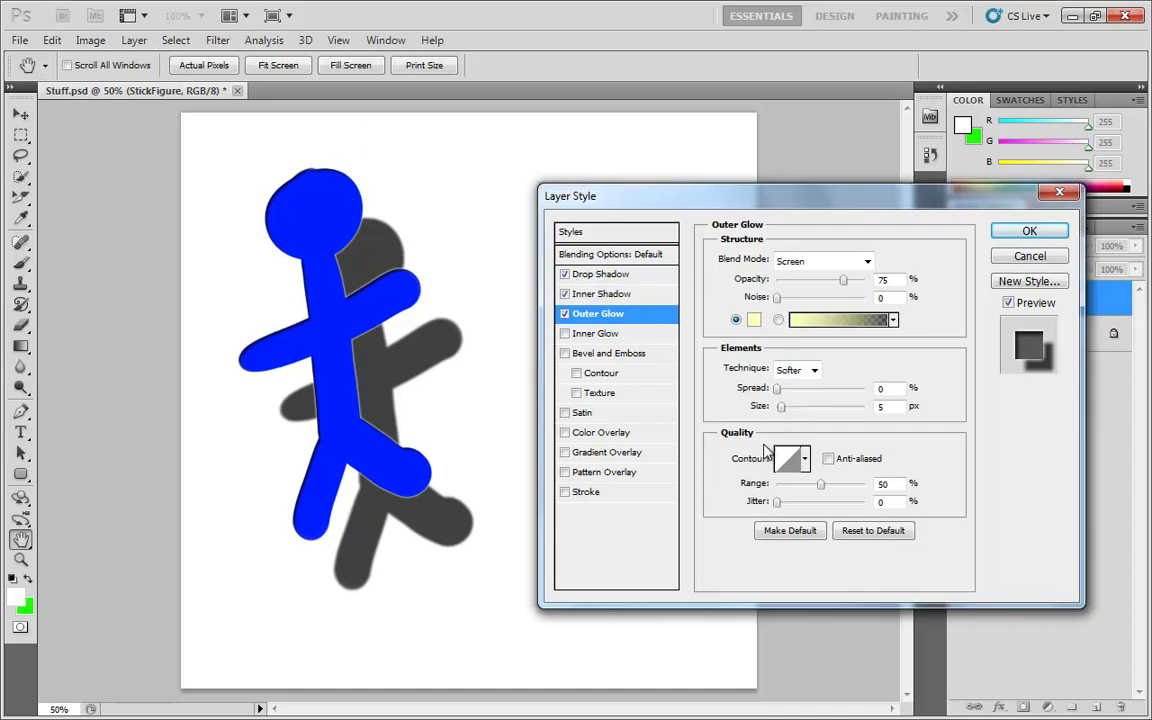
left_click(600, 334)
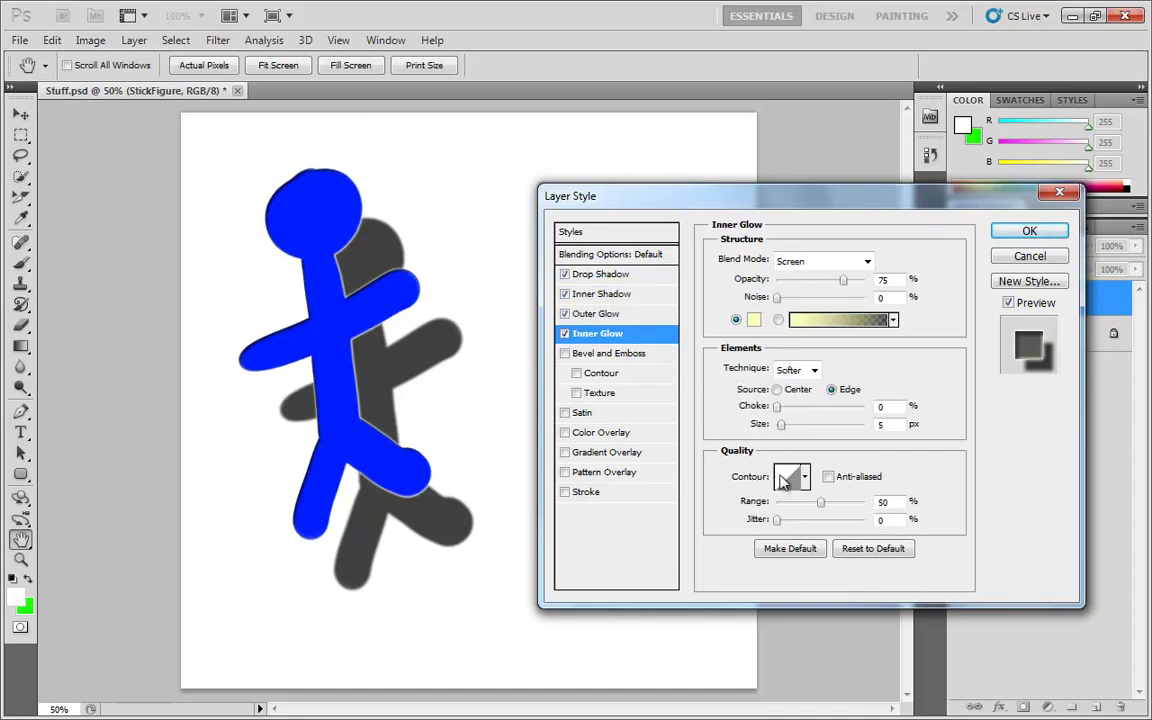
left_click(630, 355)
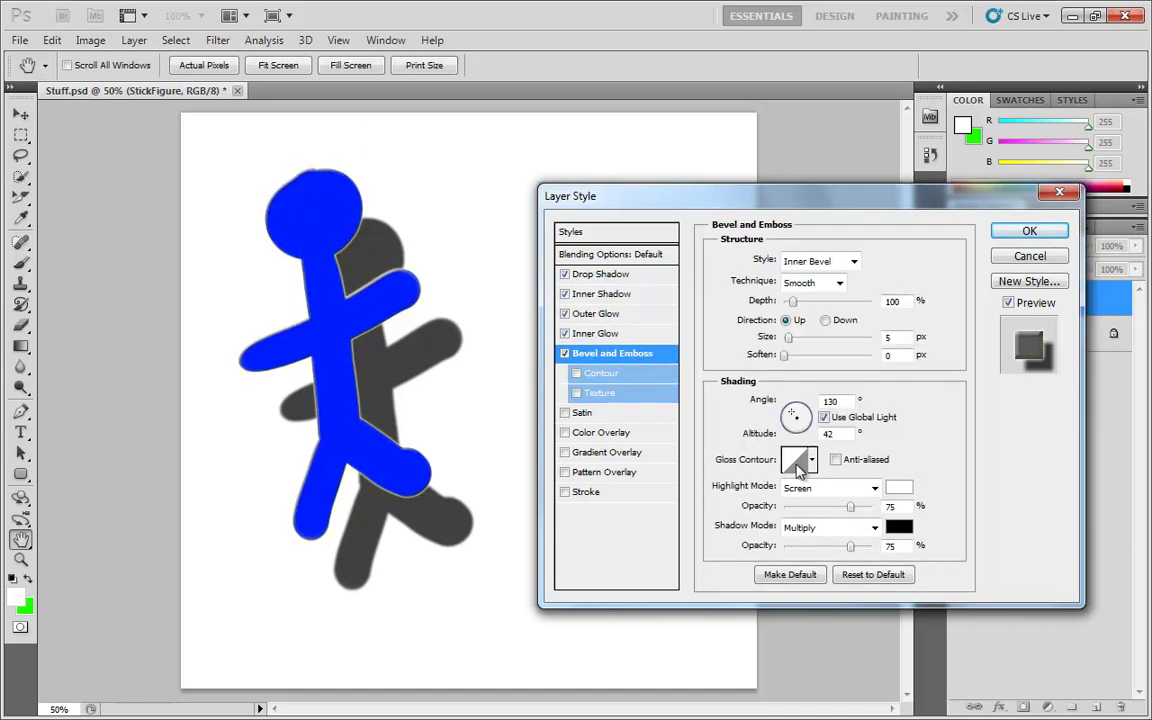
left_click(616, 375)
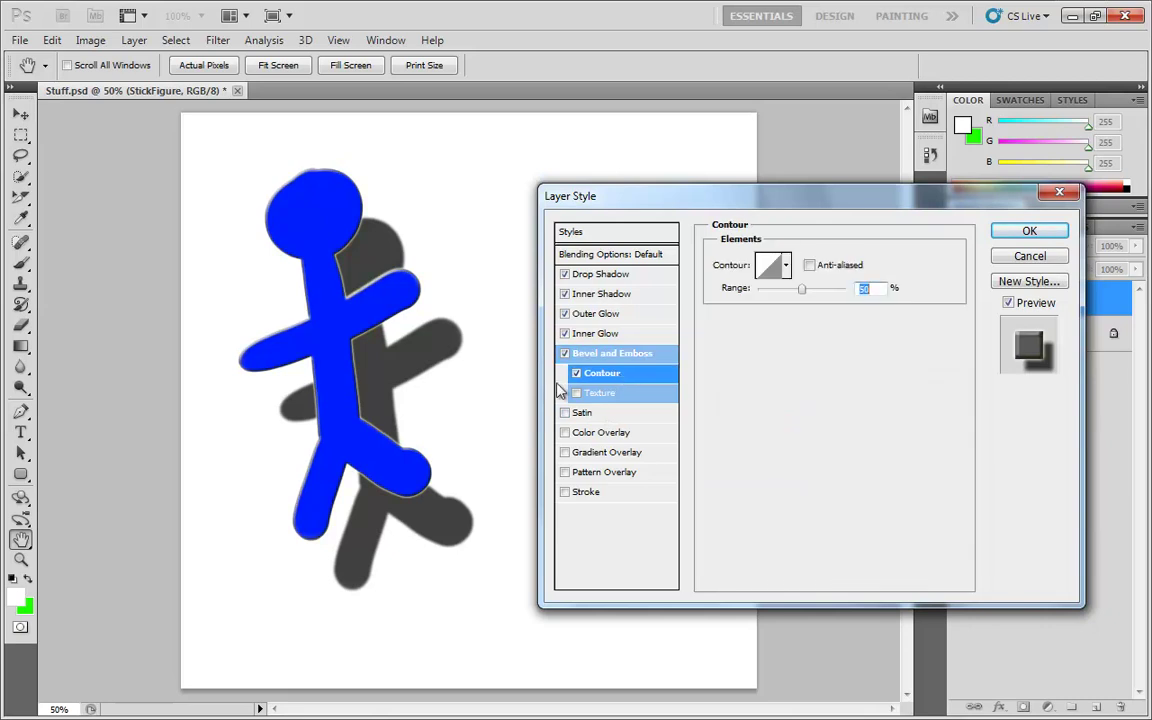
left_click(576, 373)
Try the Satin, Gradient Overlay and Stroke effects on the figure one at a time, disabling each again.
left_click(583, 412)
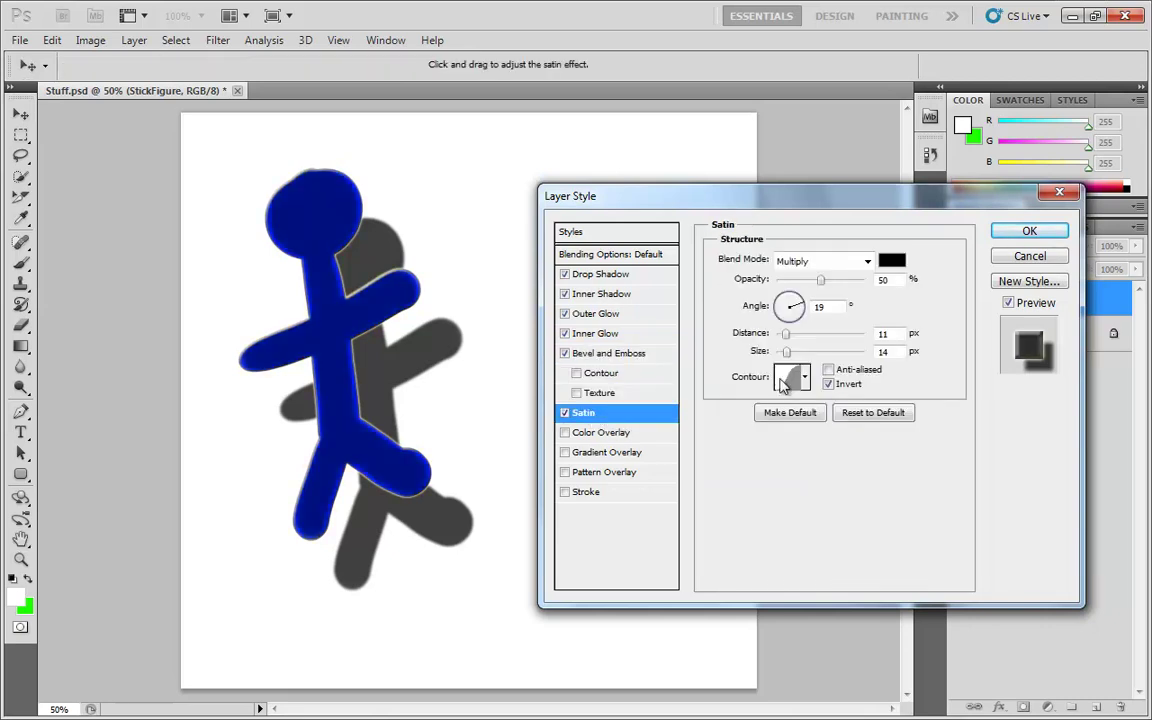
left_click(564, 412)
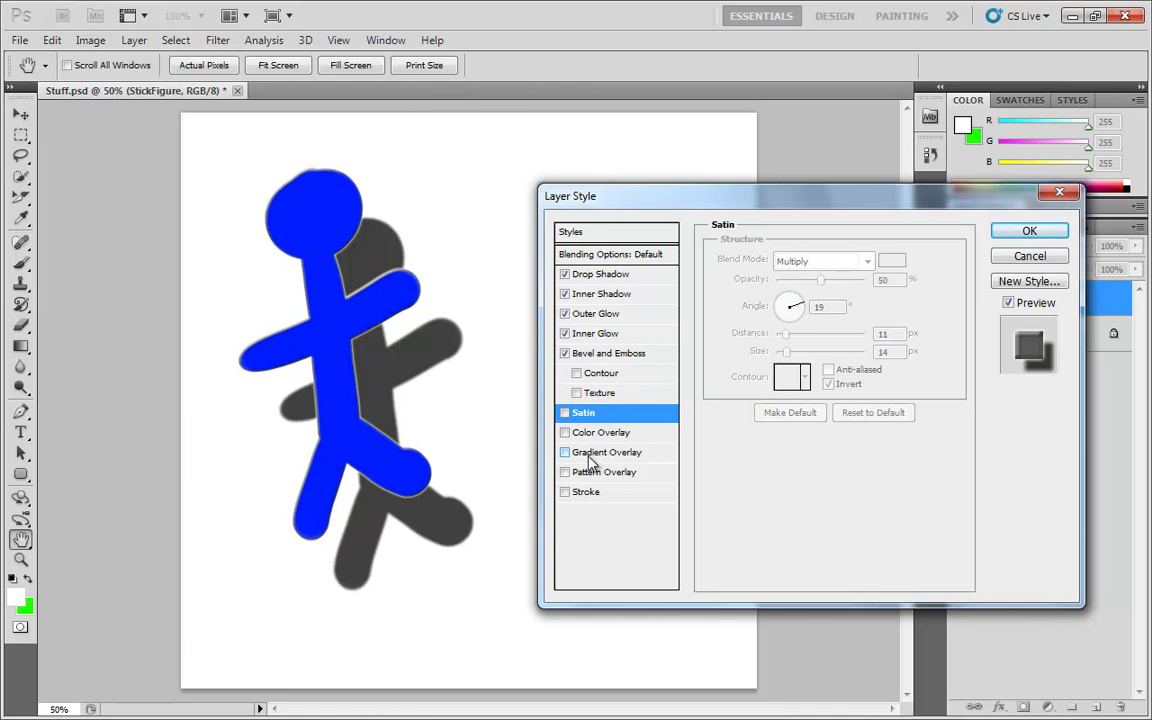
left_click(595, 455)
left_click(565, 453)
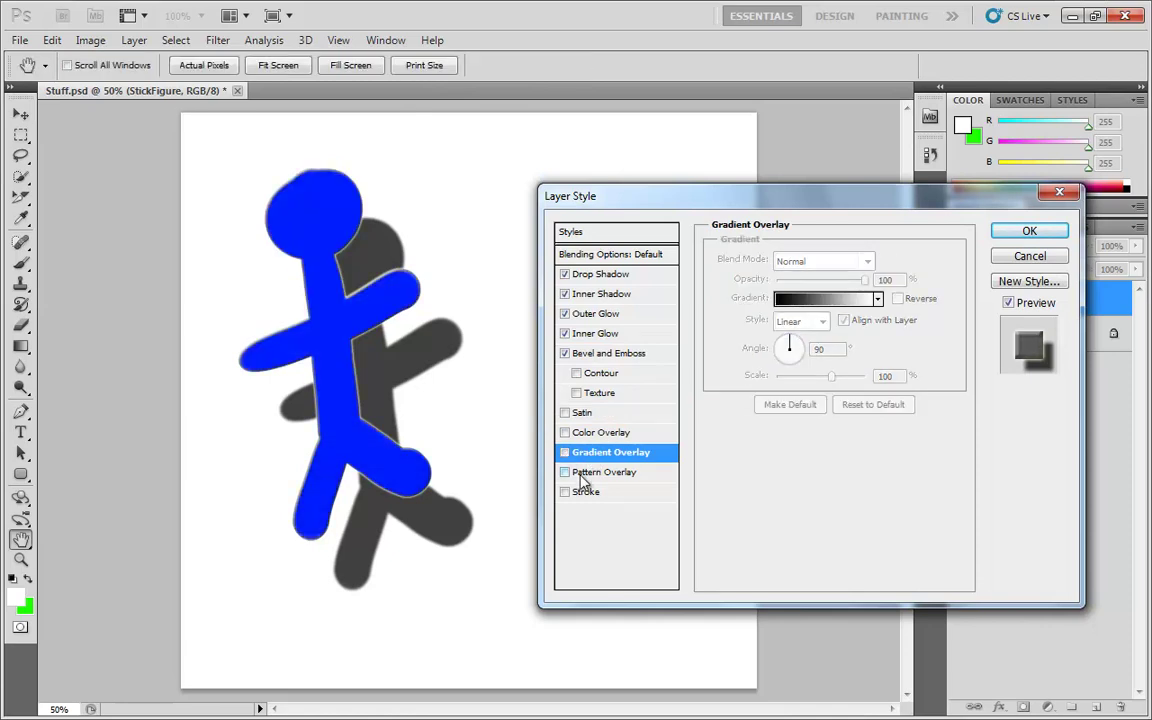
left_click(587, 494)
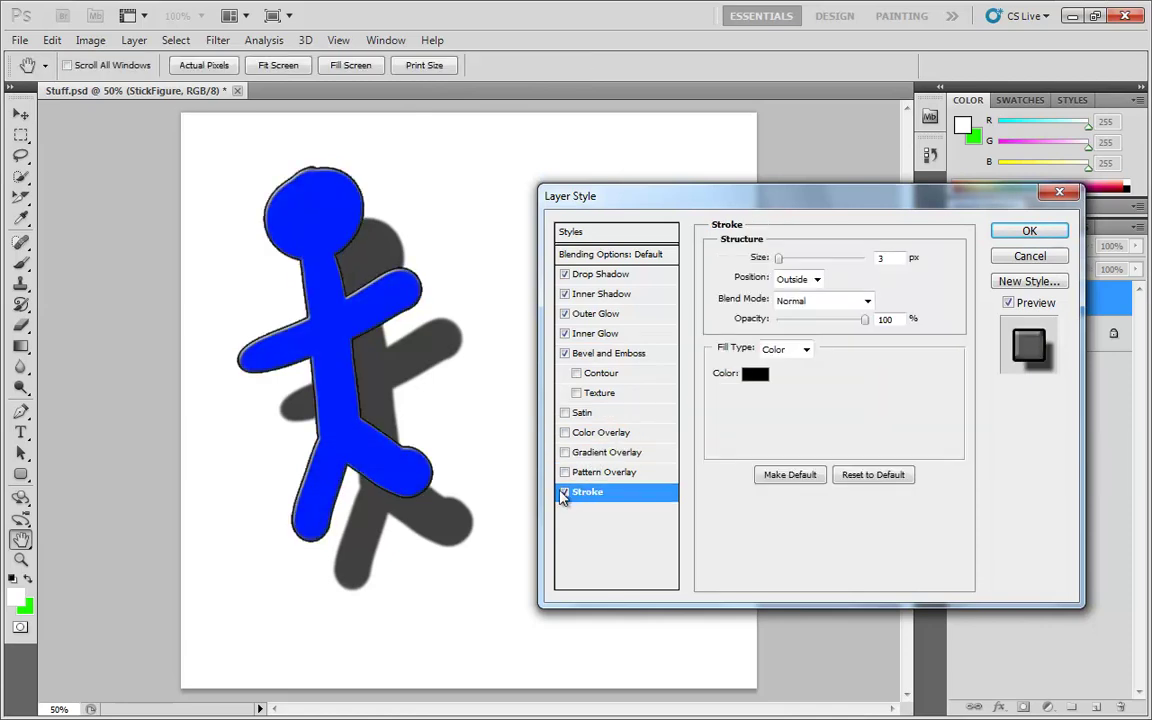
left_click(563, 491)
left_click(564, 491)
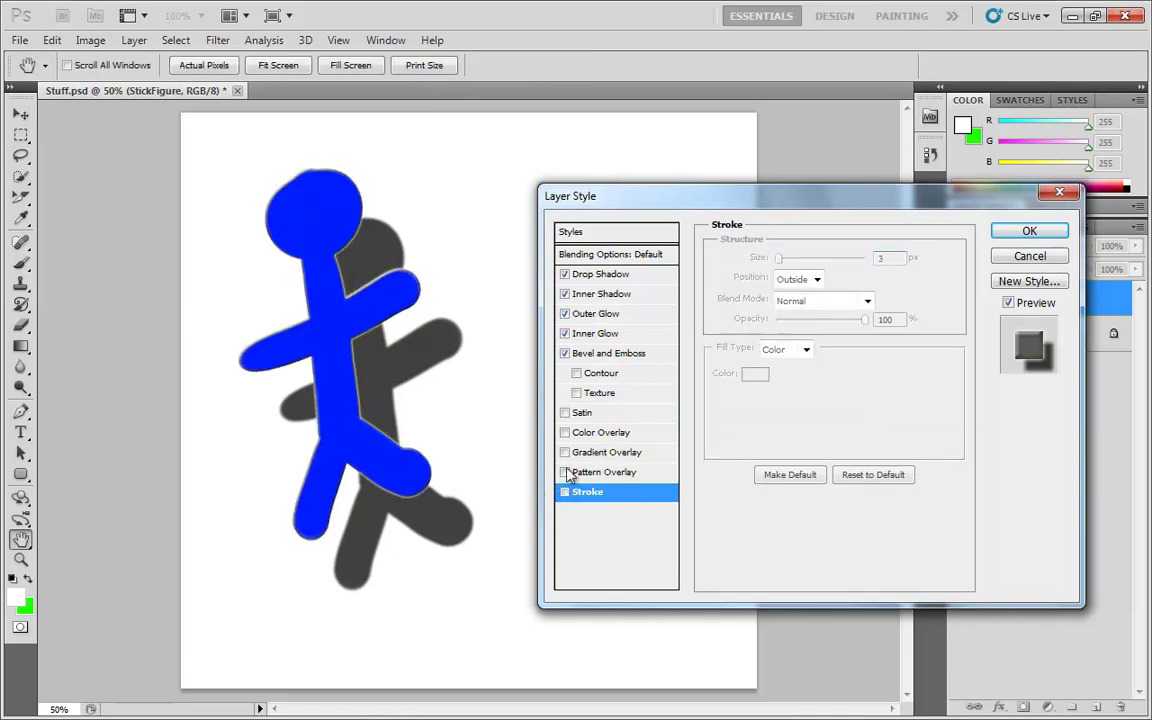
Disable Bevel and Emboss, Inner Glow, Outer Glow and Inner Shadow, keeping only the Drop Shadow.
left_click(565, 353)
left_click(565, 333)
left_click(565, 313)
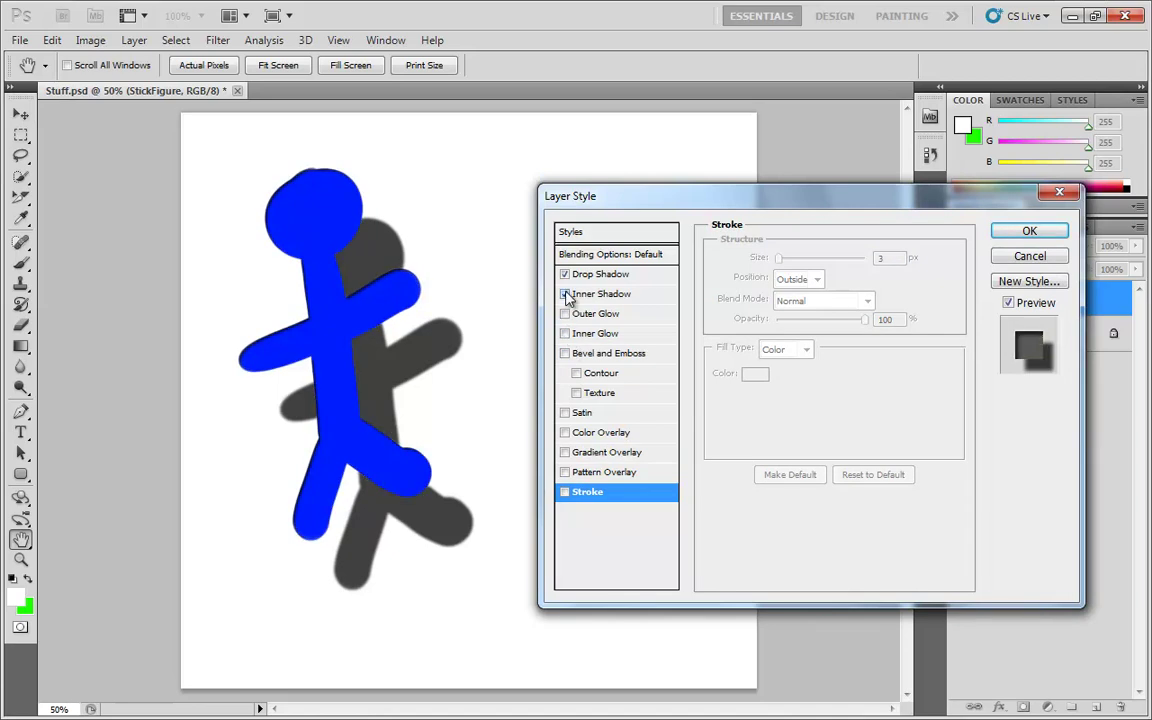
left_click(565, 293)
Set the drop shadow's size to 43 px and opacity to 100%, and open its contour for editing.
left_click(625, 274)
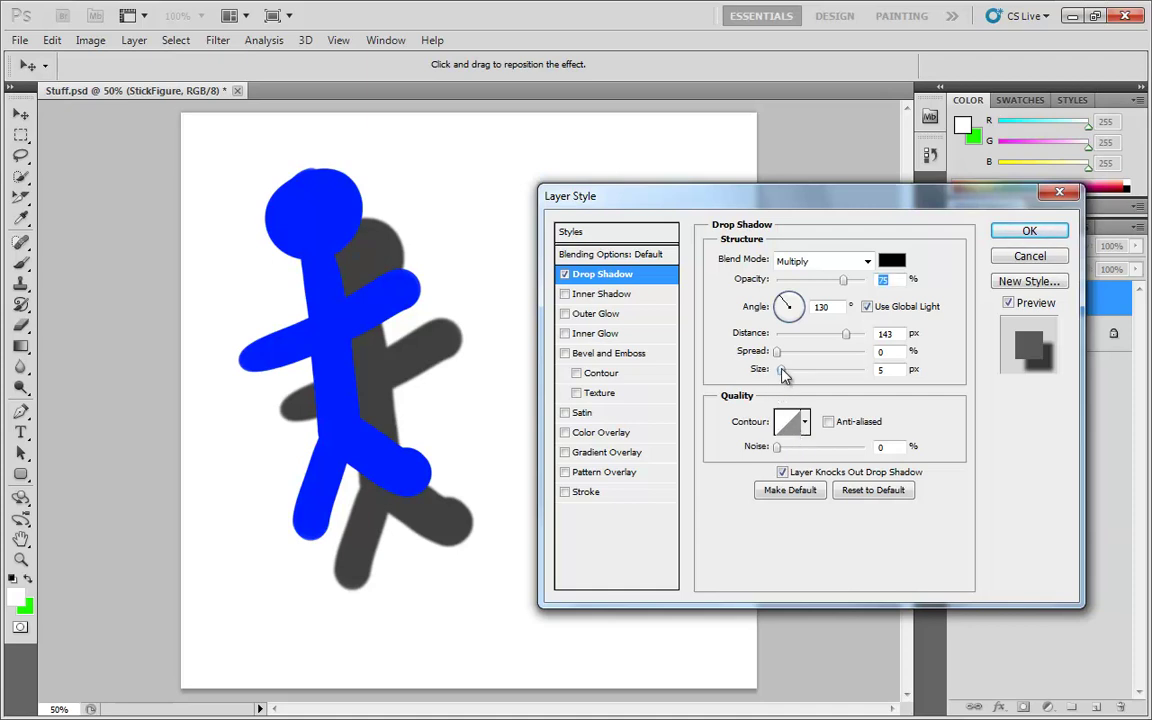
left_click_drag(780, 370, 798, 376)
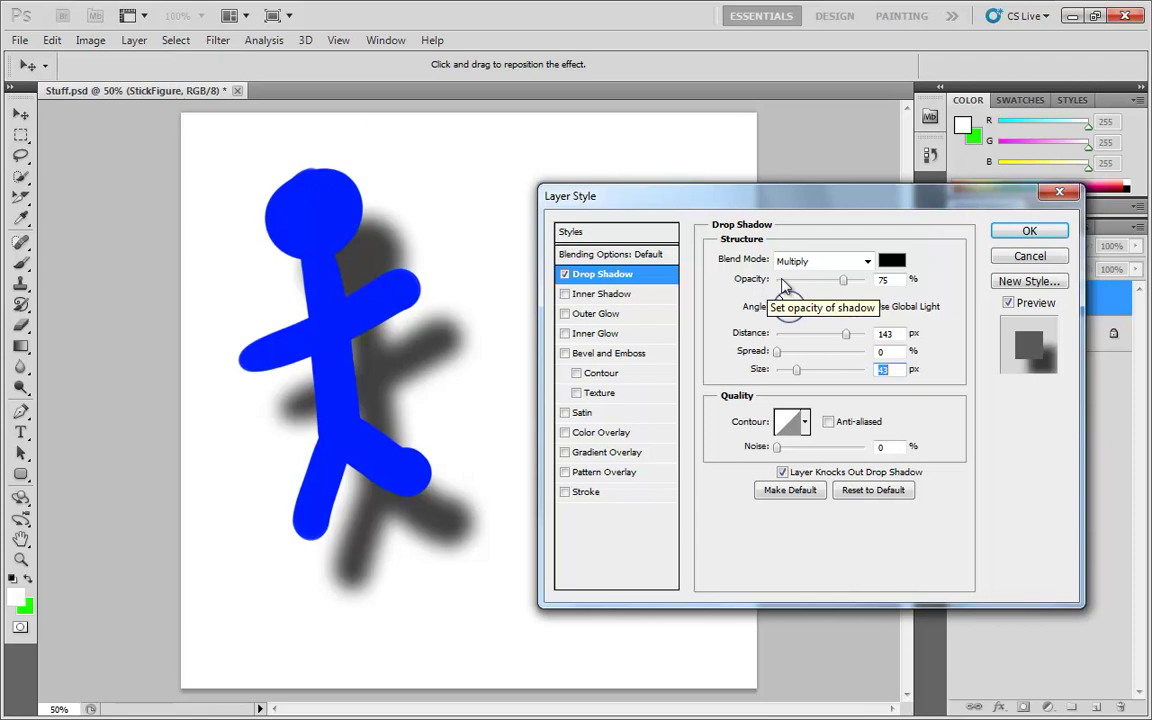
left_click_drag(843, 280, 885, 290)
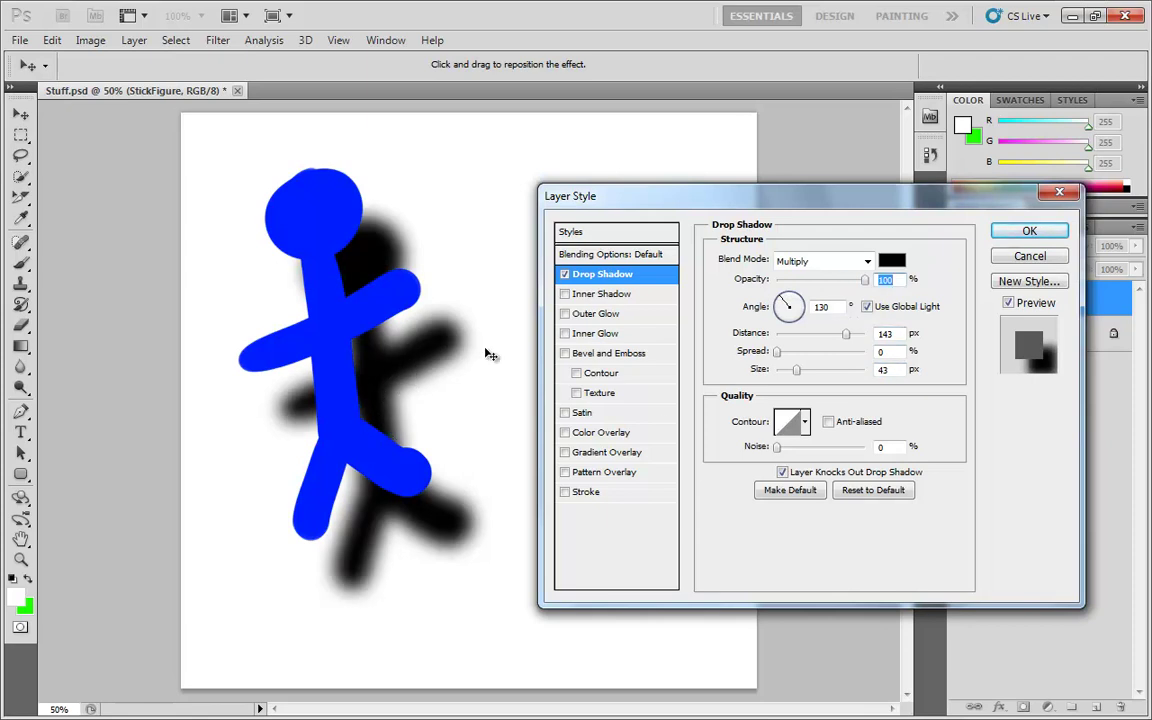
left_click(787, 424)
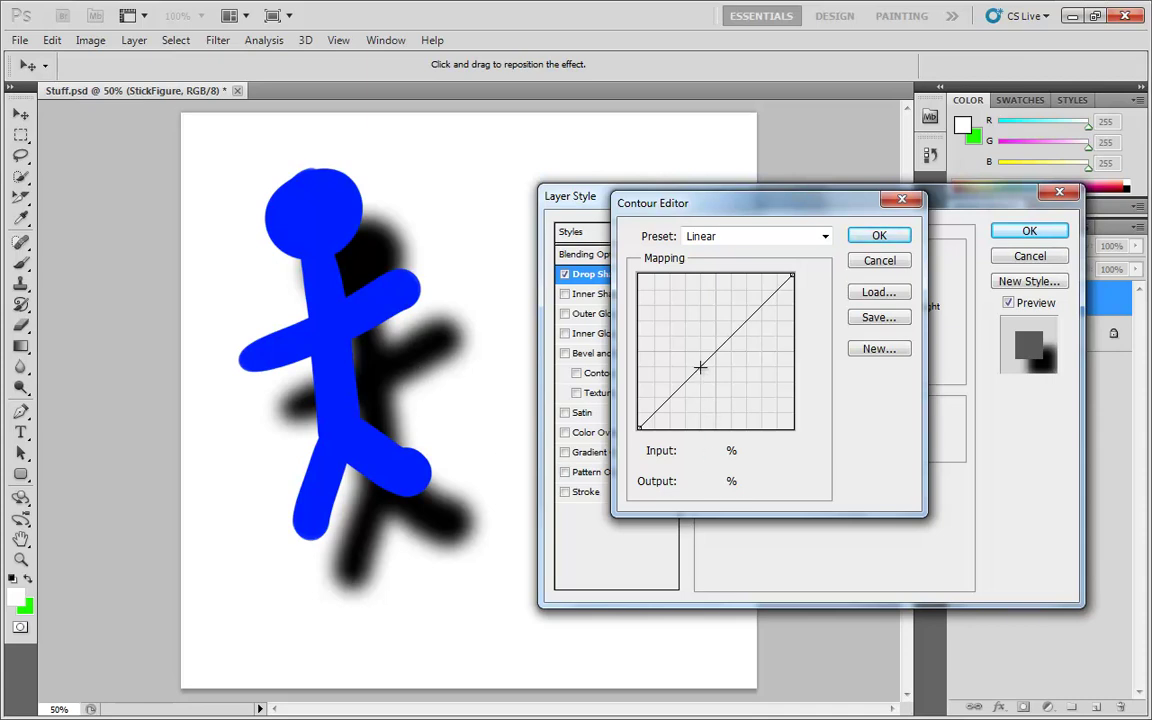
Bend the shadow's contour curve above the diagonal, and pull its point below it to 61% input and 31% output.
left_click_drag(716, 352, 689, 333)
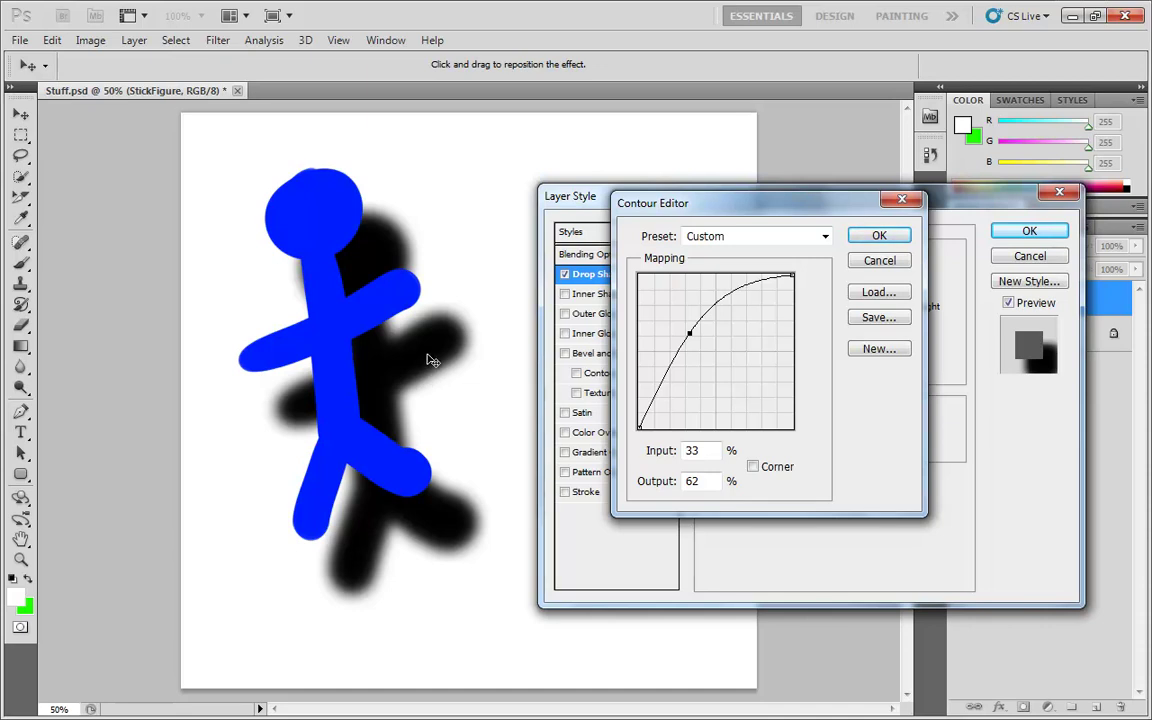
mouse_move(688, 334)
left_mouse_down()
mouse_move(704, 358)
mouse_move(686, 350)
mouse_move(688, 335)
left_mouse_up()
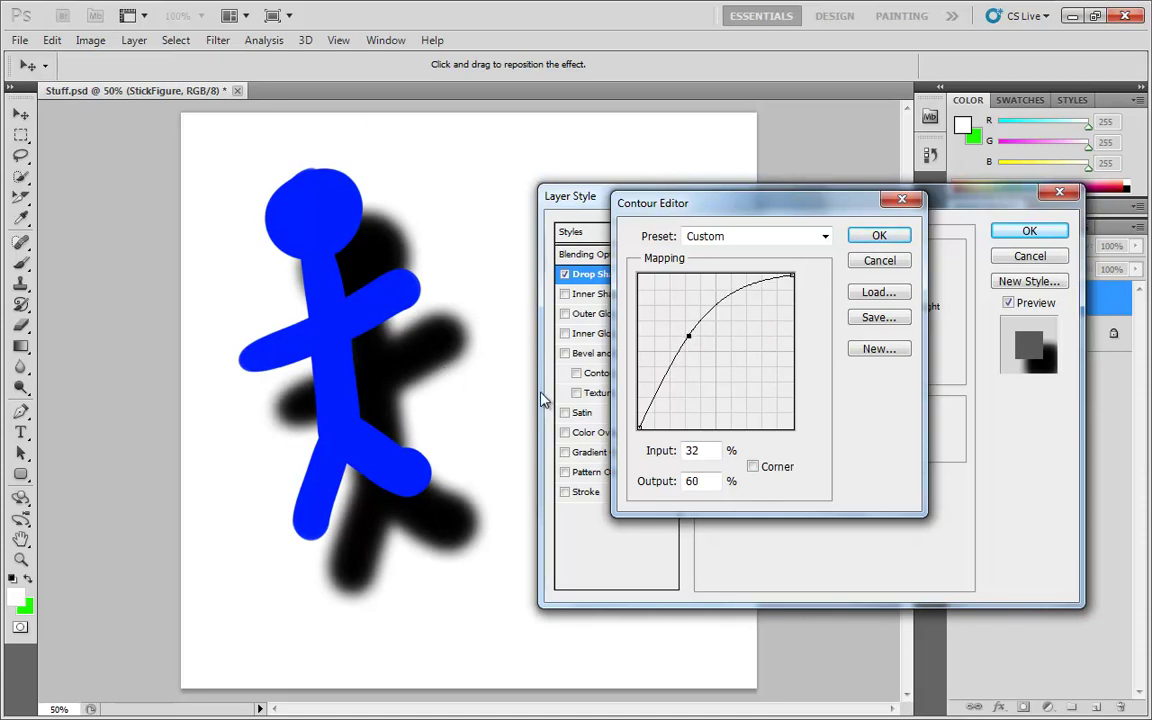
left_click_drag(688, 336, 732, 384)
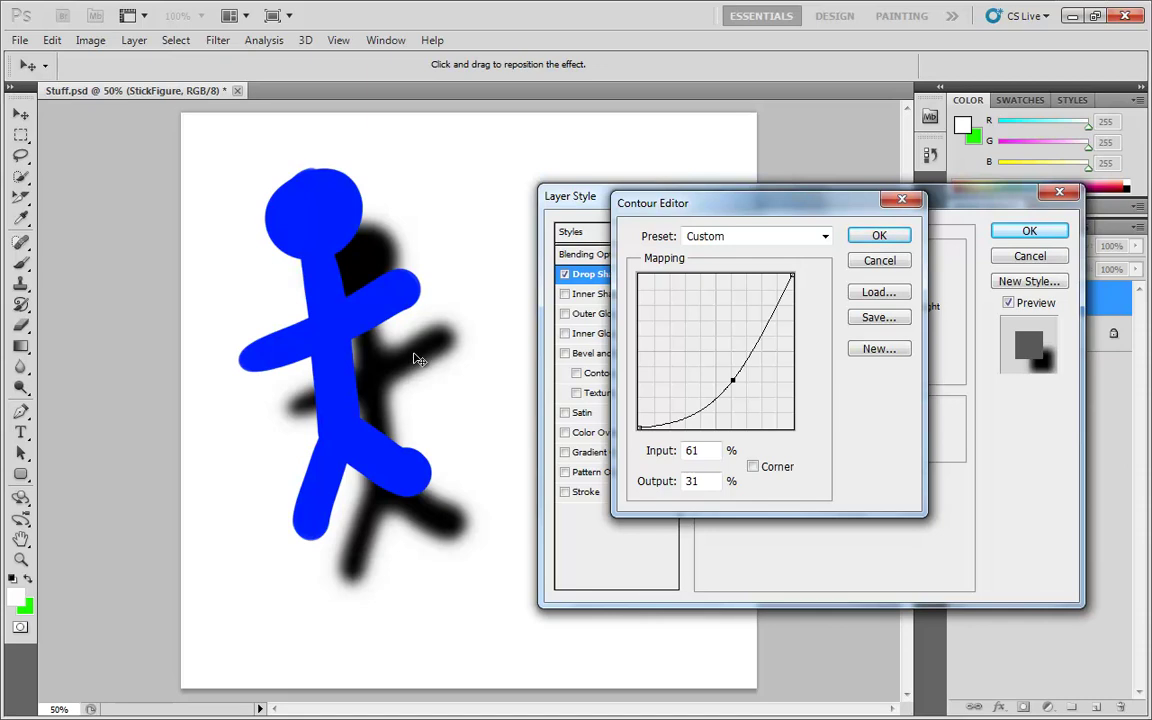
Reshape the contour into an S-curve with a low point near its start and a high point at 80% input, 95% output.
mouse_move(733, 380)
left_mouse_down()
mouse_move(712, 373)
mouse_move(725, 391)
left_mouse_up()
left_click_drag(725, 391, 686, 372)
left_click_drag(668, 393, 661, 423)
left_click(769, 300)
left_click_drag(769, 300, 762, 283)
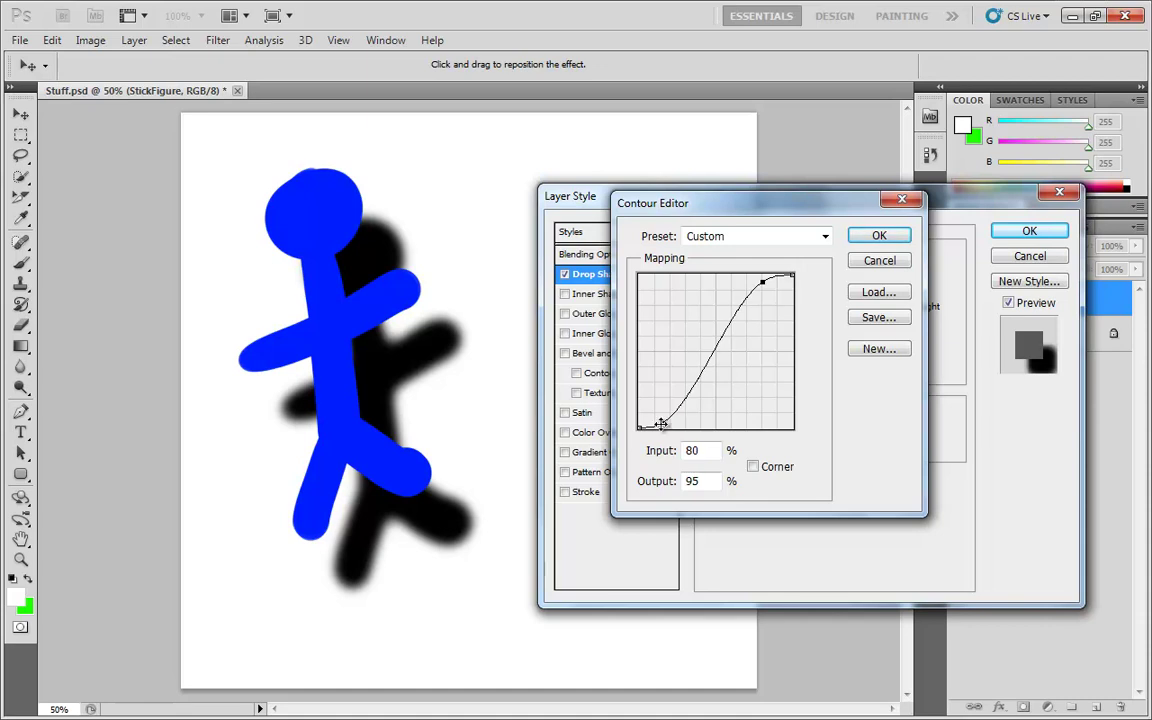
Turn the contour into a wave of alternating peaks and dips, with the middle peak at 56% input and 67% output.
left_click_drag(661, 424, 743, 364)
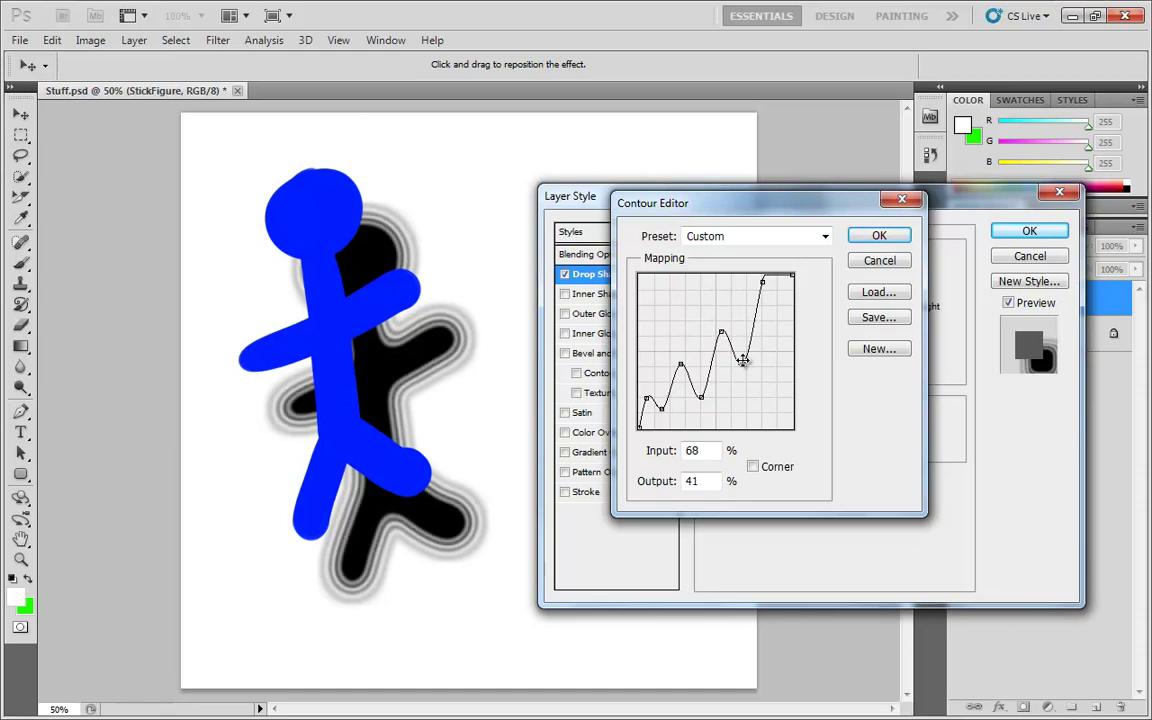
left_click_drag(761, 286, 772, 332)
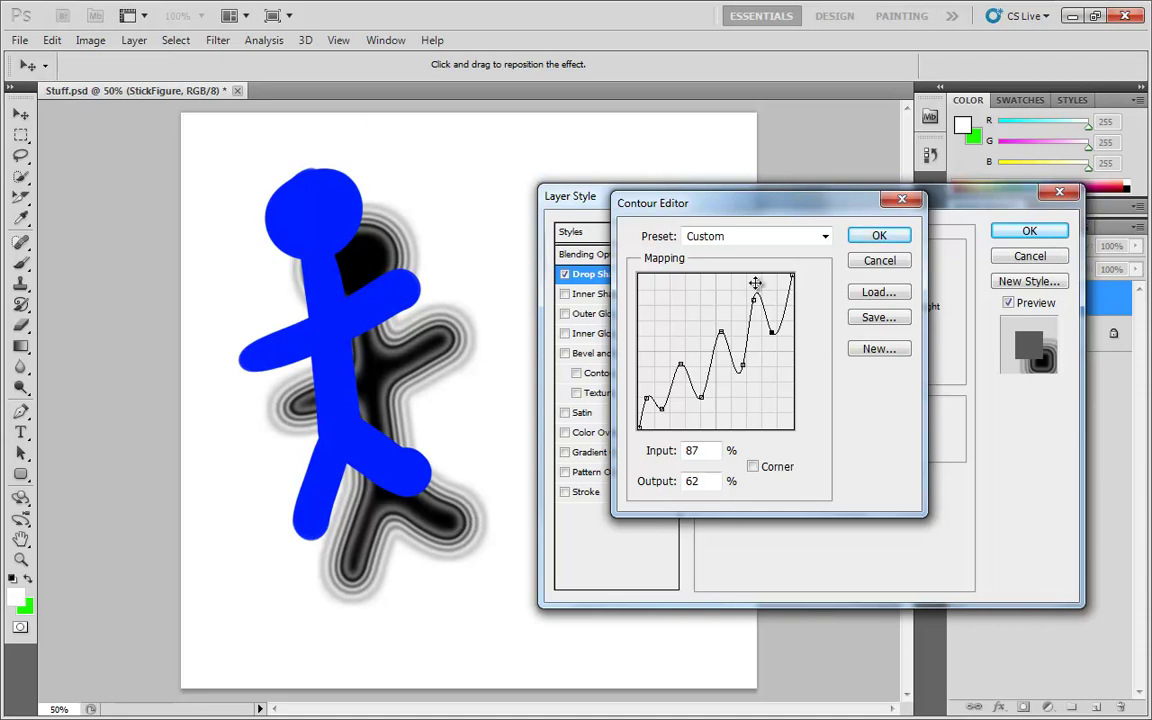
left_click(721, 331)
mouse_move(721, 333)
left_mouse_down()
mouse_move(710, 333)
mouse_move(737, 336)
mouse_move(716, 336)
mouse_move(720, 357)
mouse_move(726, 298)
mouse_move(726, 325)
left_mouse_up()
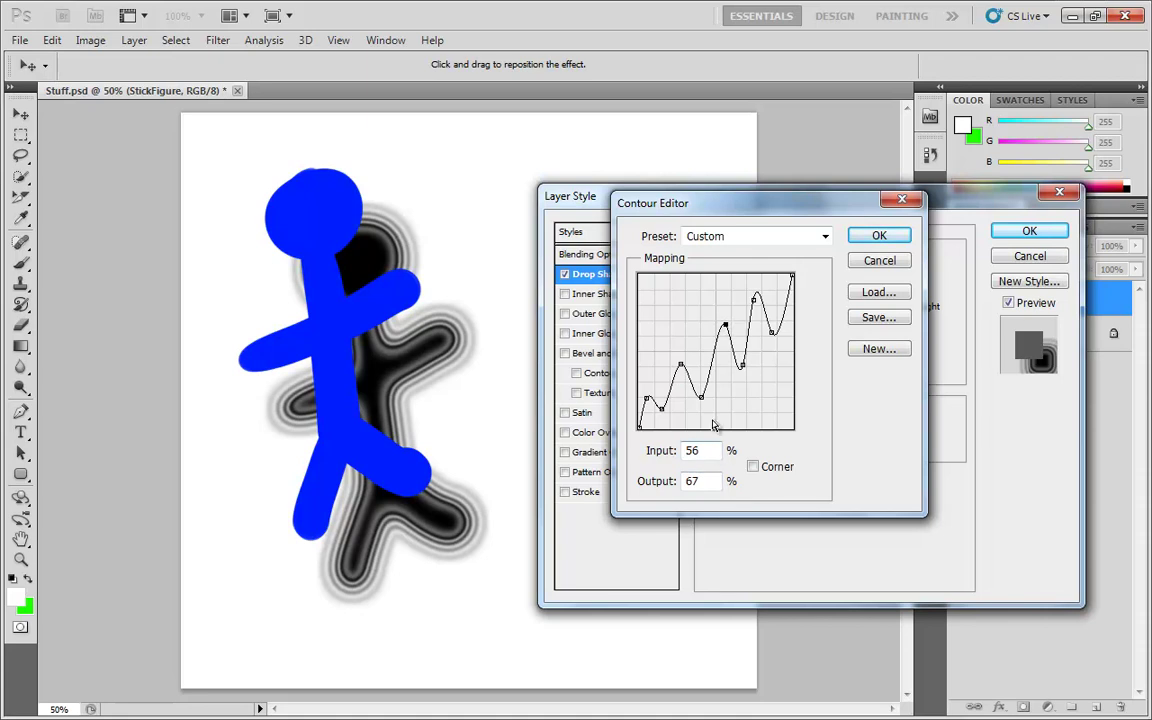
Convert the contour's middle peak and the four points between it and the curve's start into corner points.
left_click(753, 466)
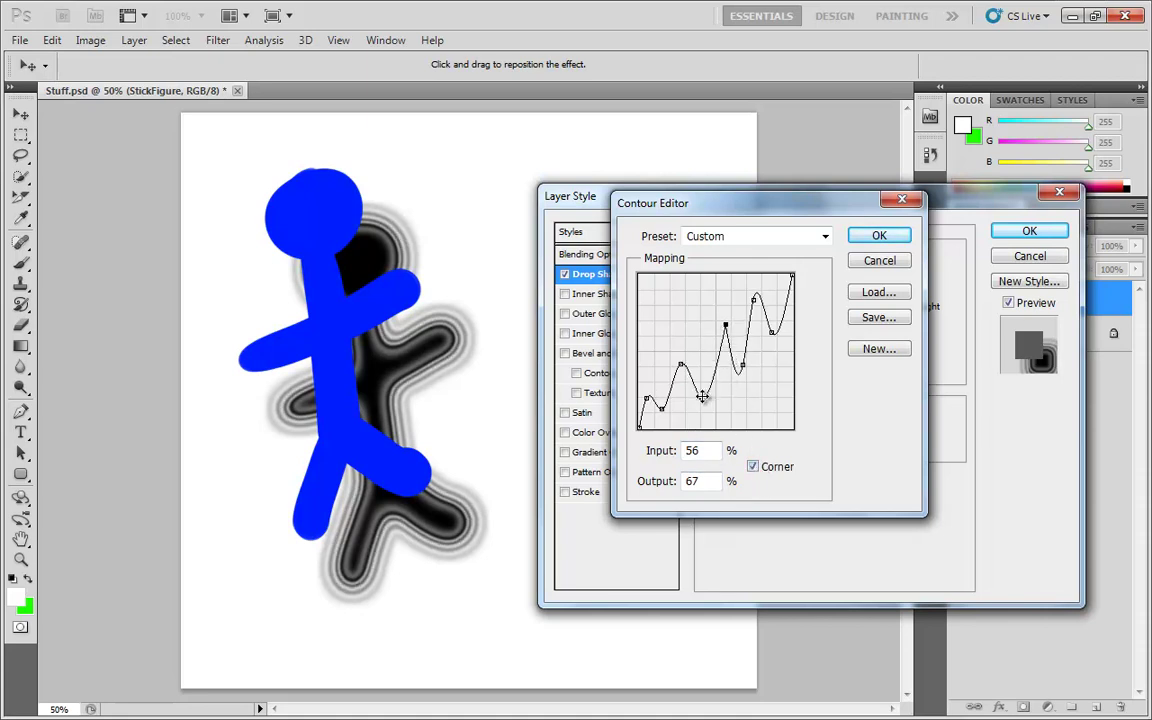
left_click(703, 397)
left_click(753, 466)
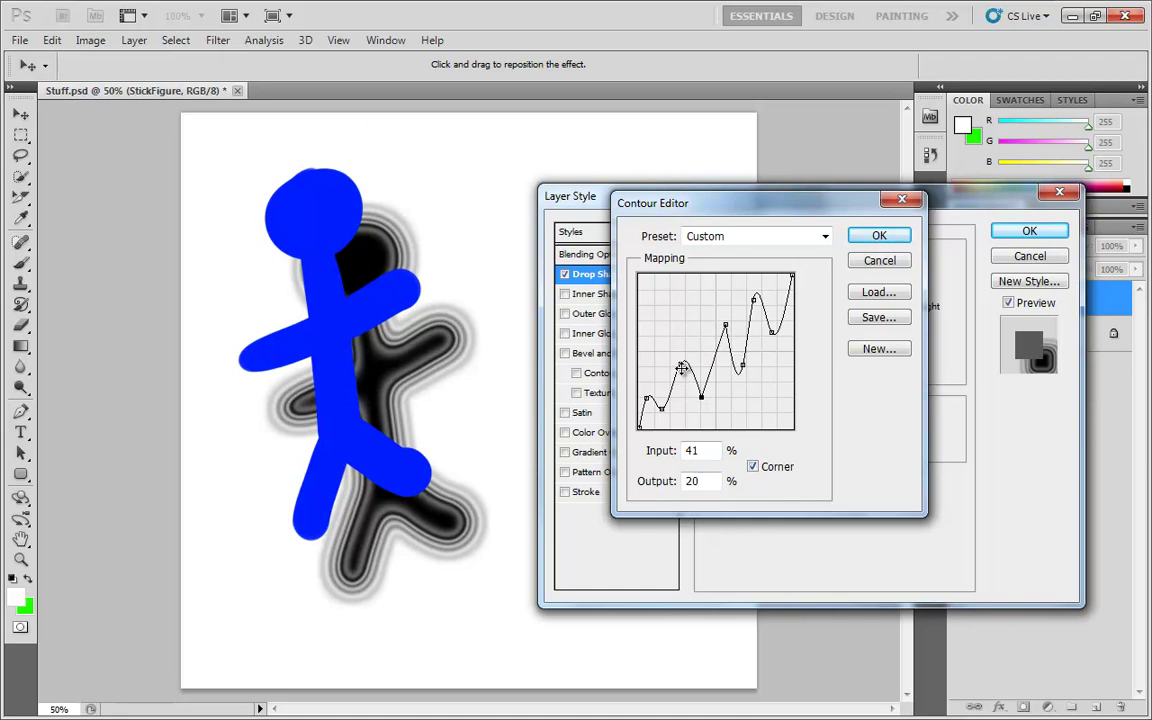
left_click(681, 367)
left_click(753, 466)
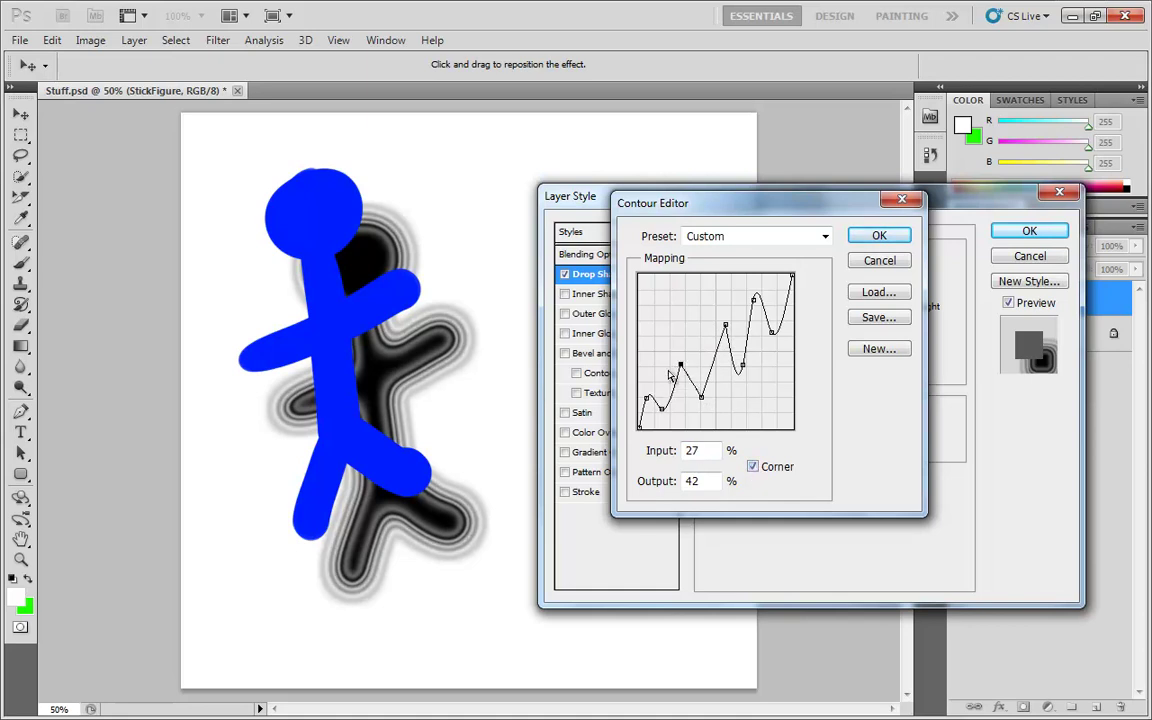
left_click(661, 408)
left_click(647, 398)
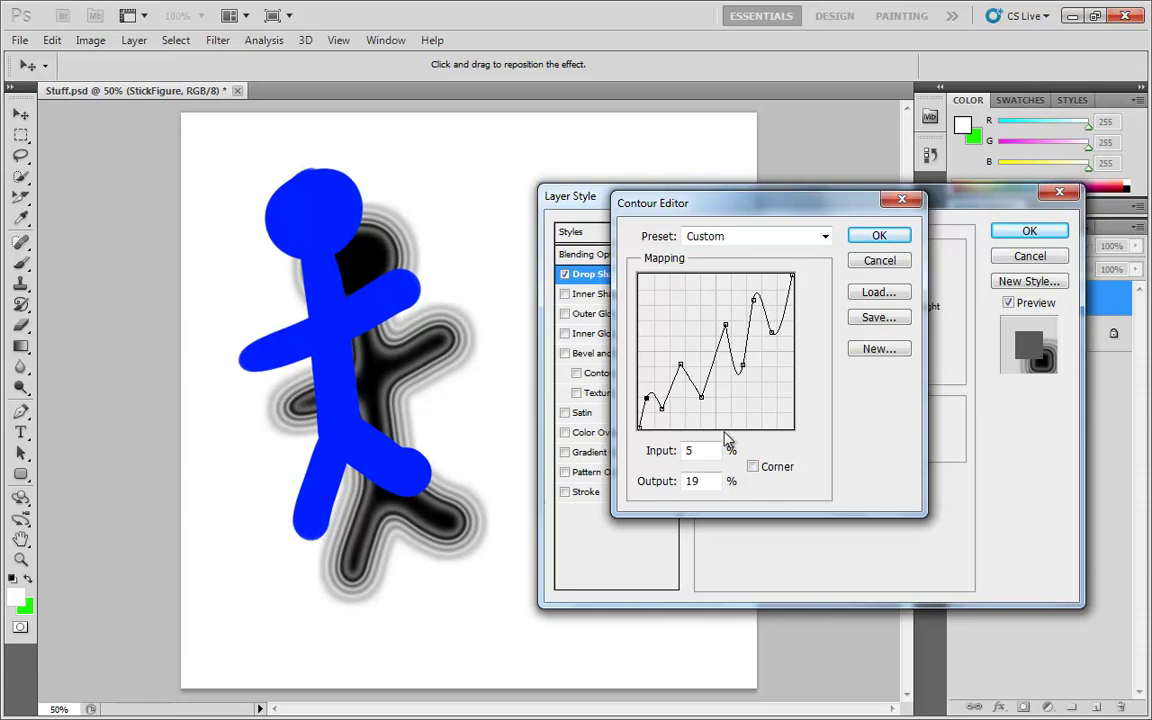
left_click(756, 467)
Convert the three remaining contour points at 68%, 75% and 87% input into corner points.
left_click(742, 365)
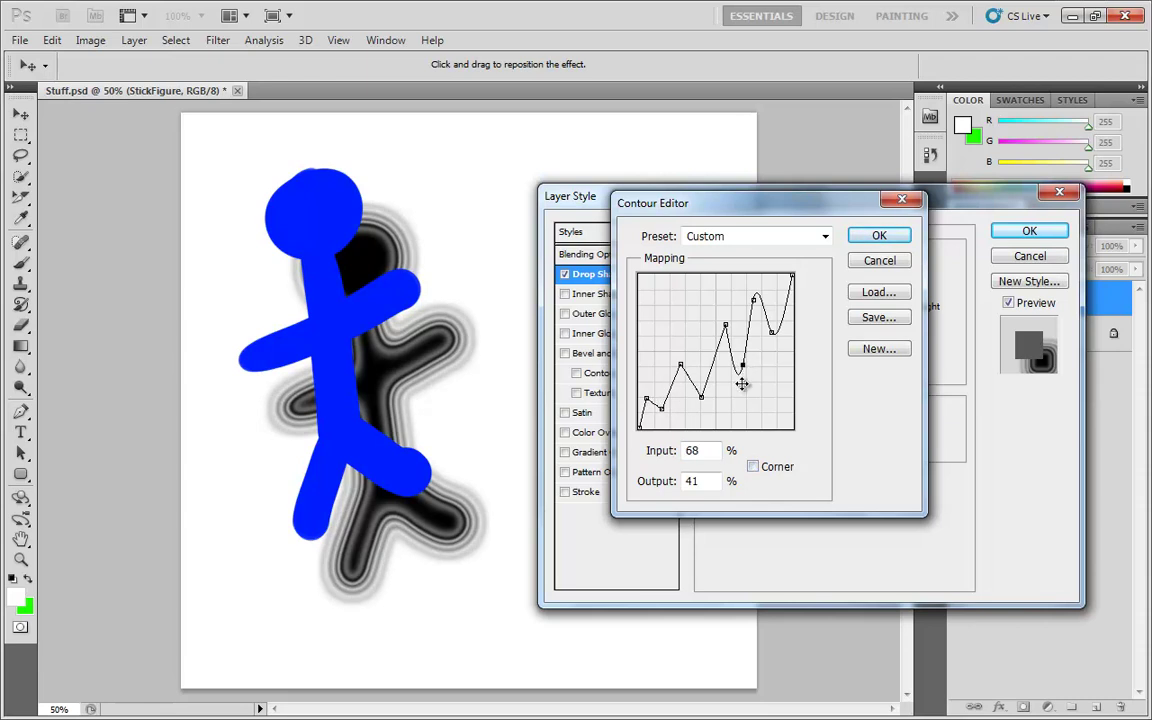
left_click(753, 466)
left_click(754, 300)
left_click(753, 466)
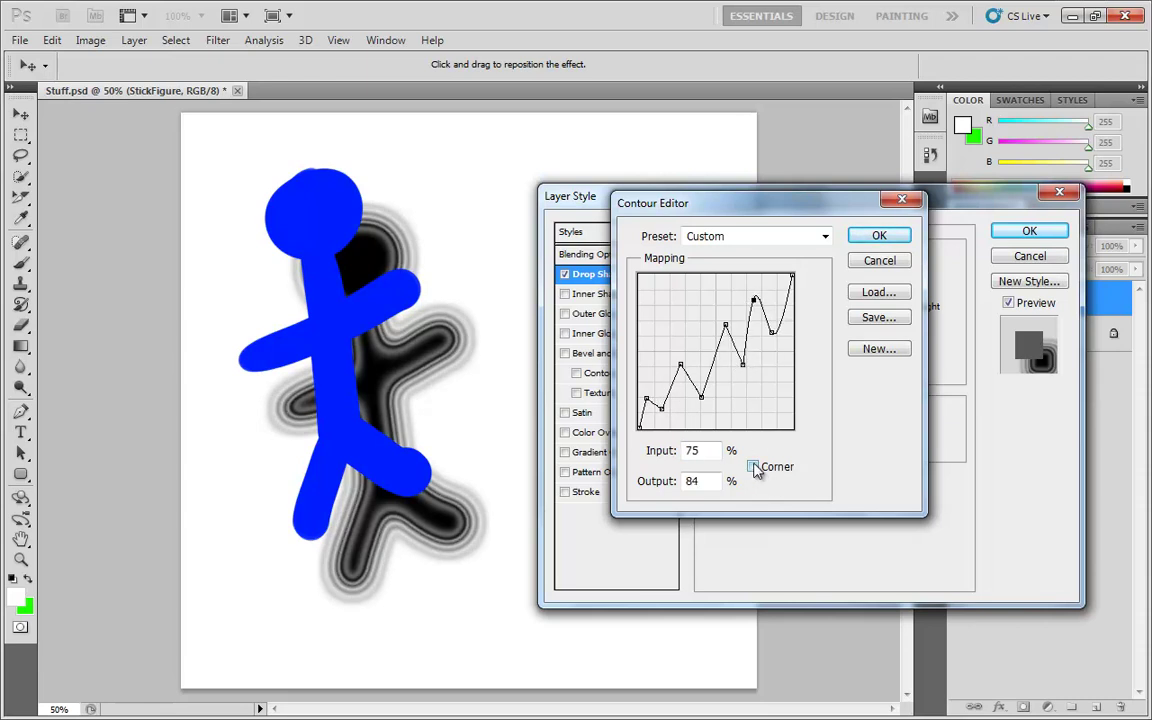
left_click(772, 332)
left_click(753, 466)
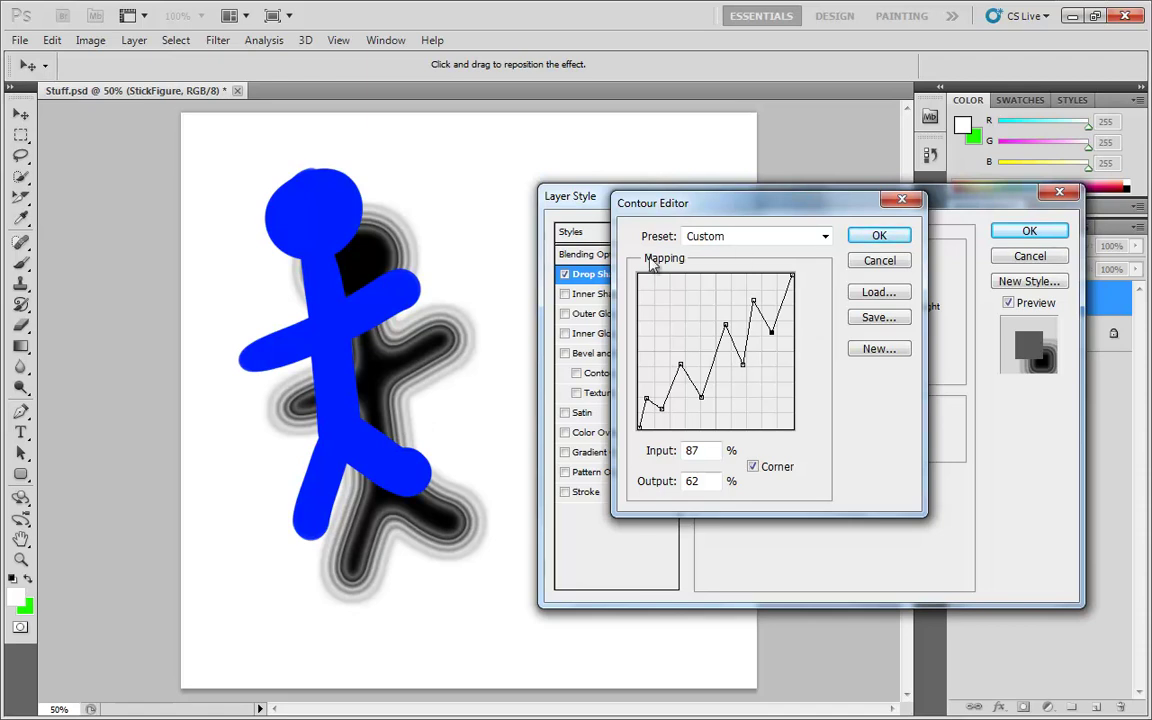
Apply the Sawtooth 1 preset to the drop shadow's contour and select the curve's end point.
left_click(712, 238)
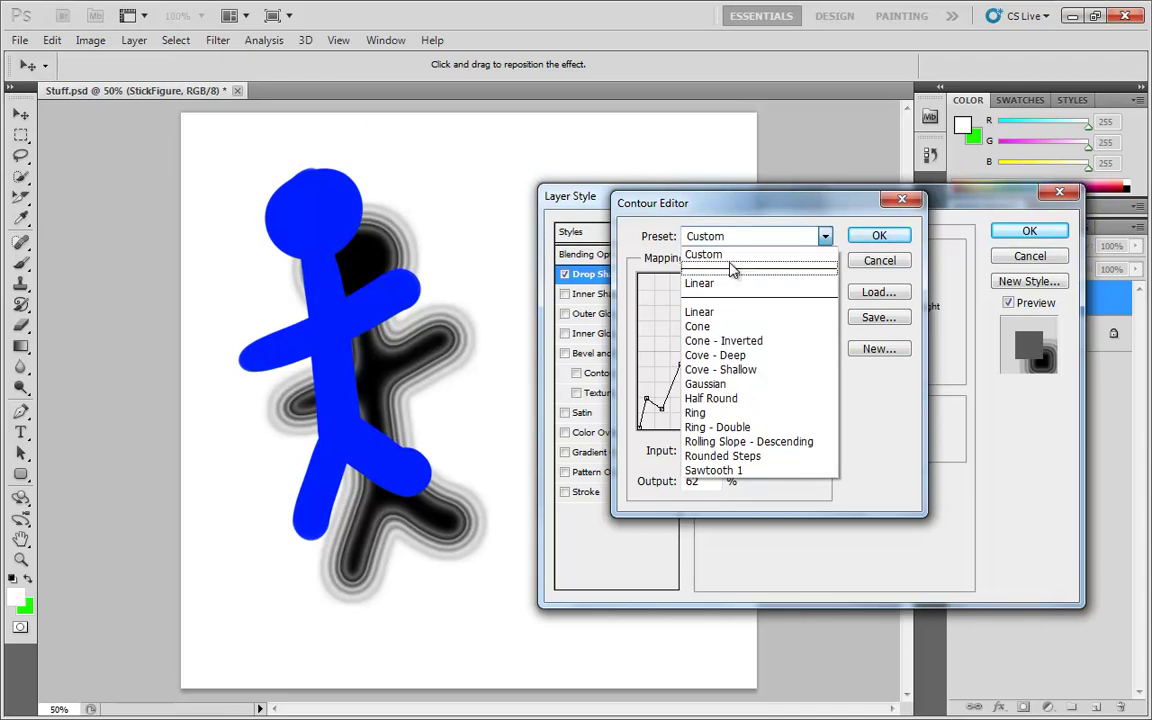
left_click(738, 472)
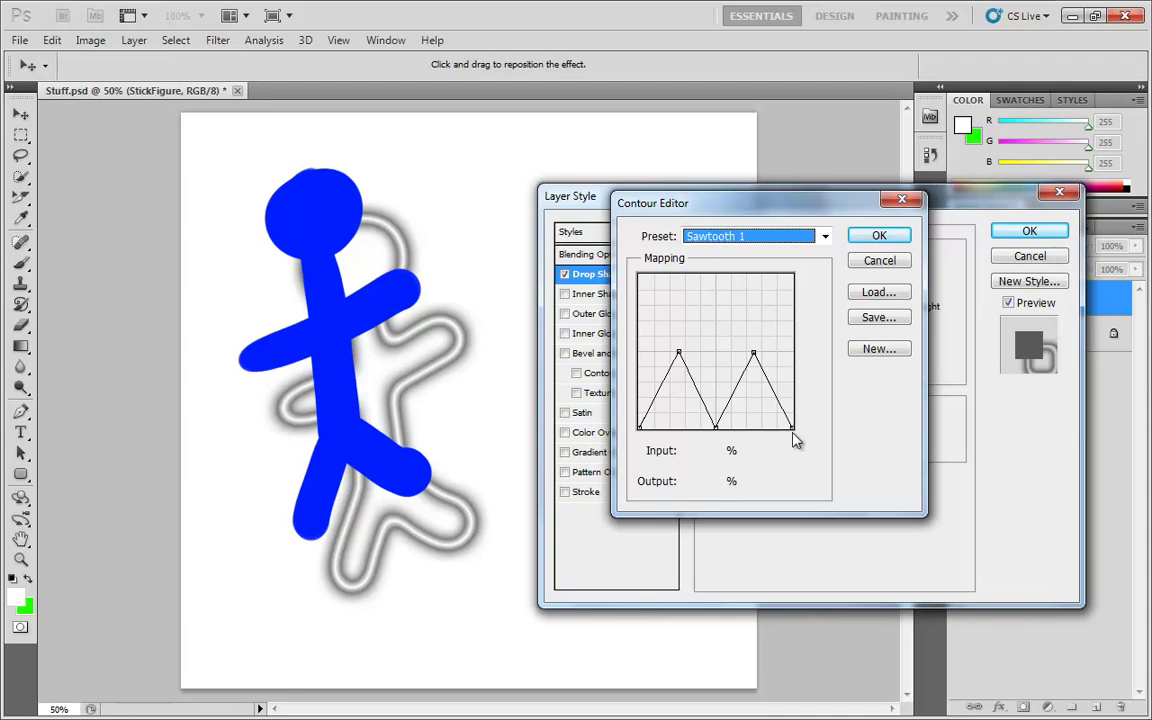
left_click_drag(792, 427, 810, 452)
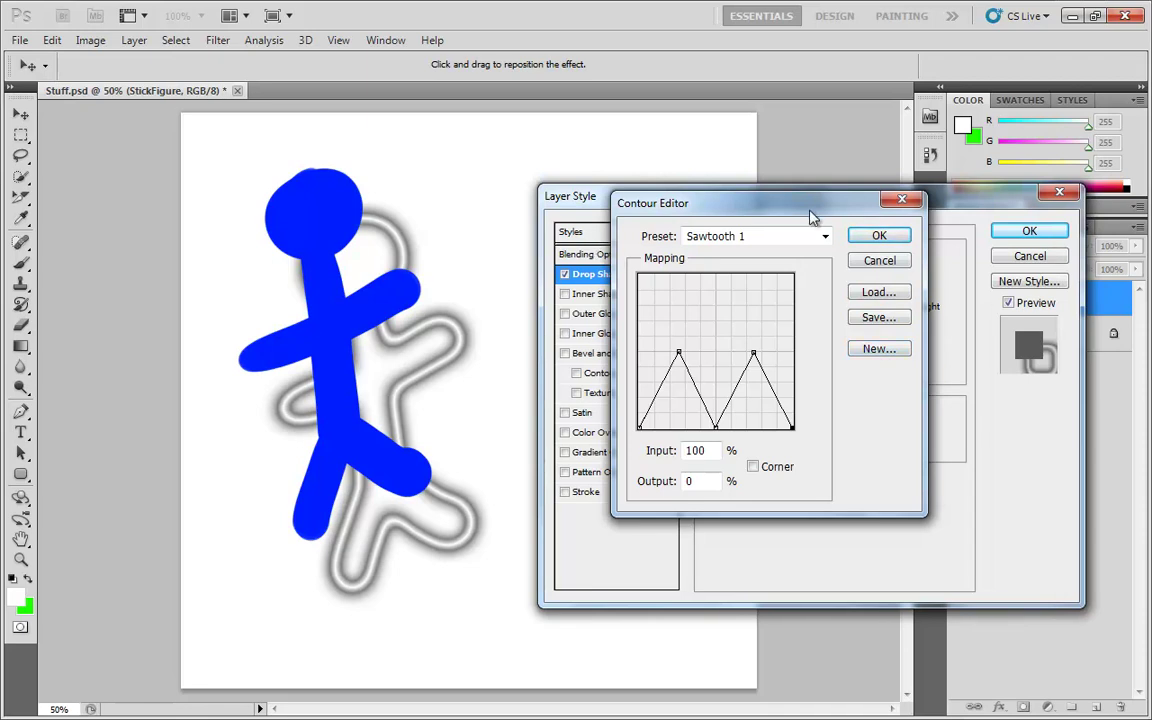
Discard the open contour edits and apply the Sawtooth 1 preset to the drop shadow's contour.
left_click(879, 262)
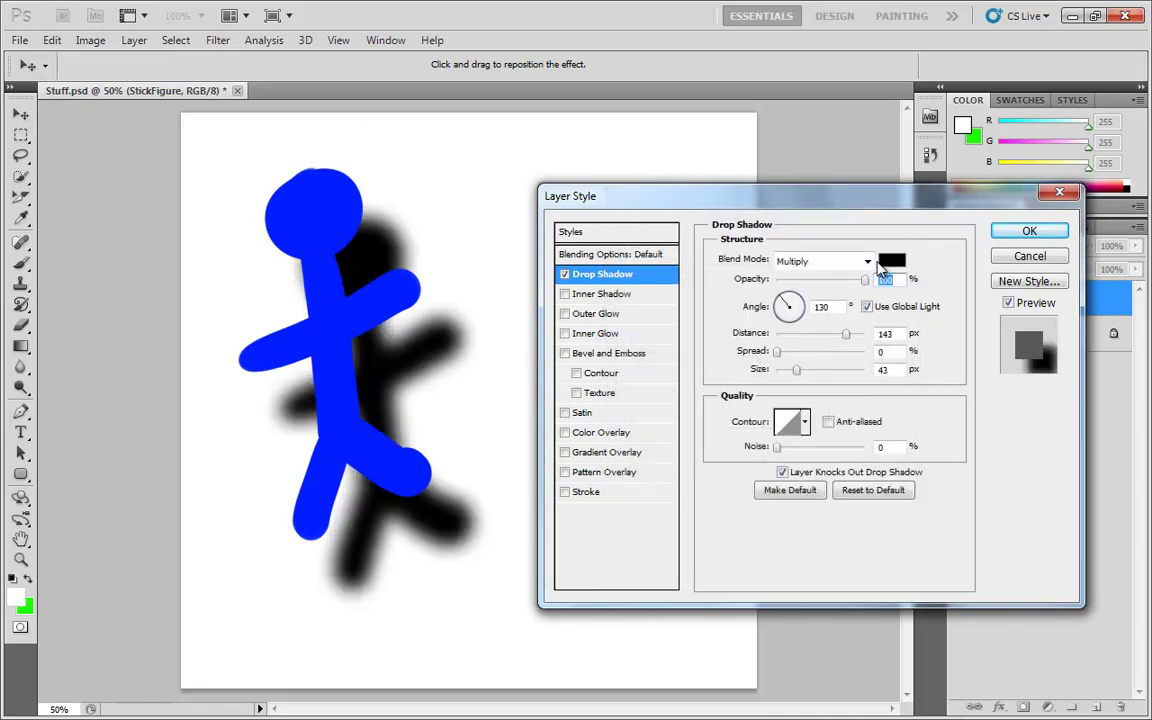
left_click(791, 421)
left_click_drag(845, 205, 669, 391)
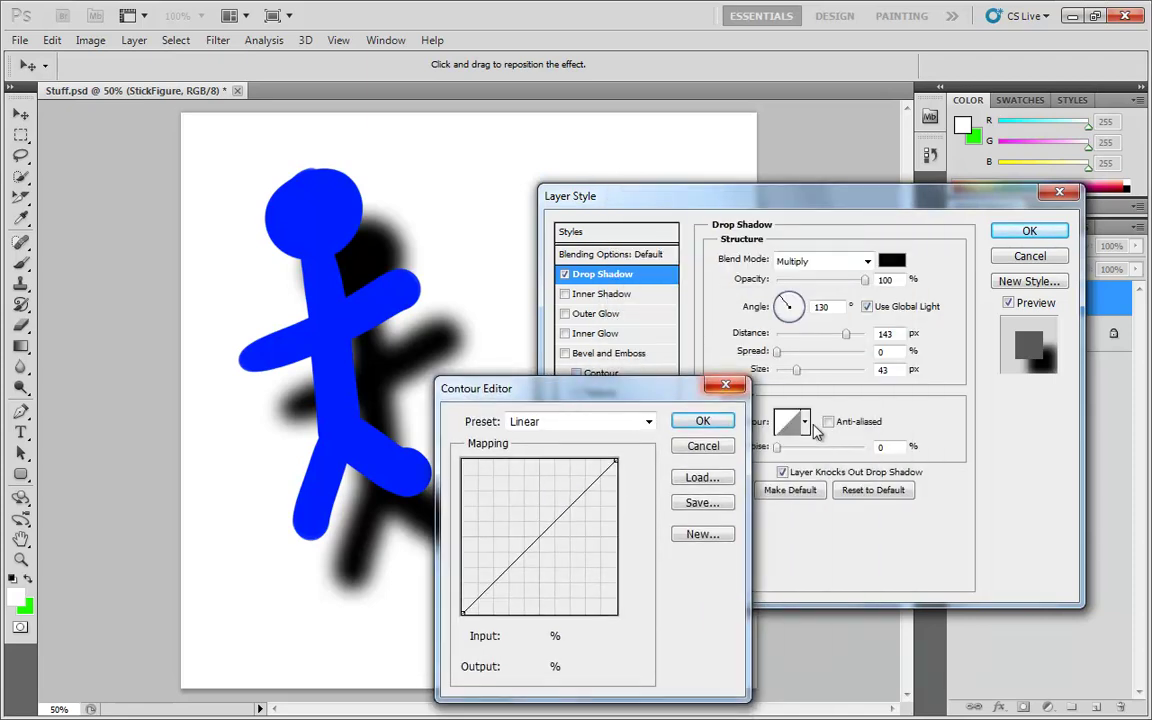
left_click(570, 421)
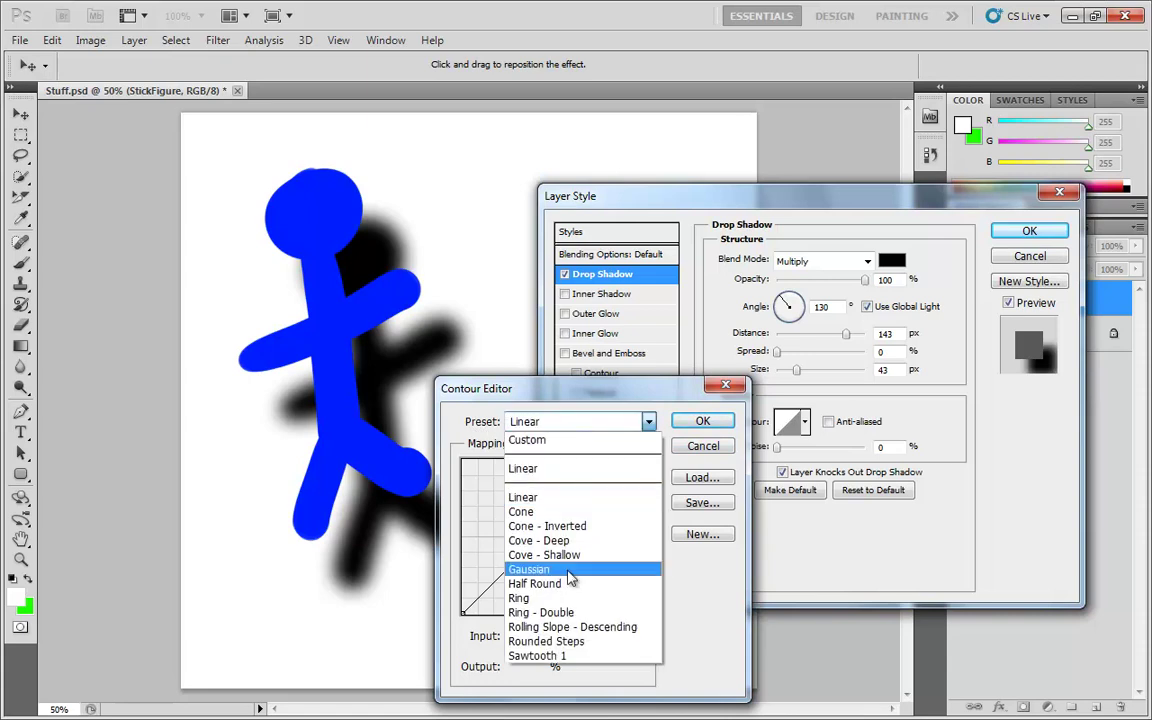
left_click(580, 657)
left_click(706, 421)
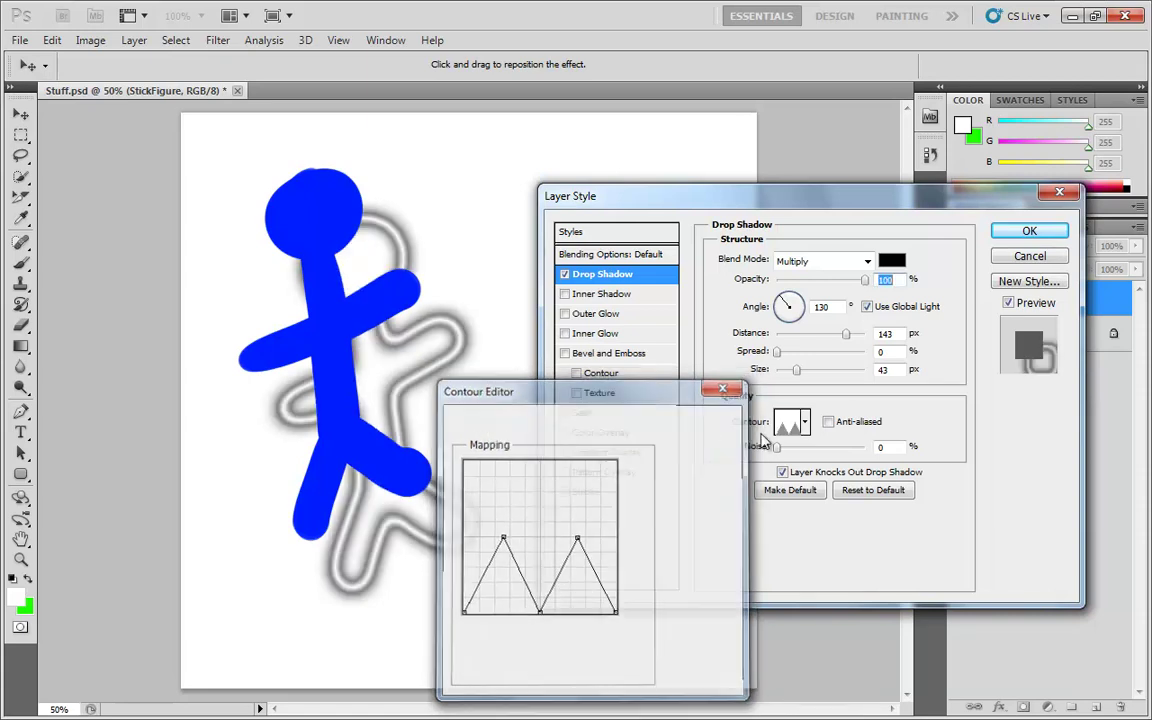
Compare the drop shadow with contour anti-aliasing on and off, leaving it off.
left_click(832, 422)
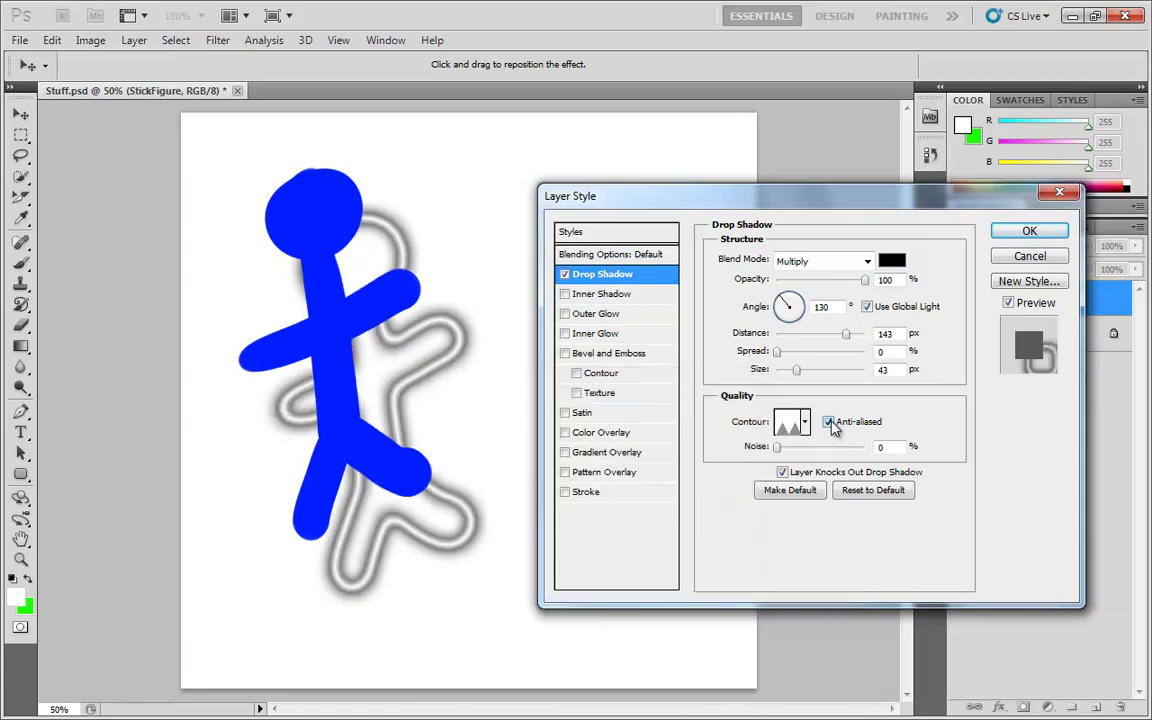
left_click(832, 422)
left_click(828, 424)
left_click(838, 425)
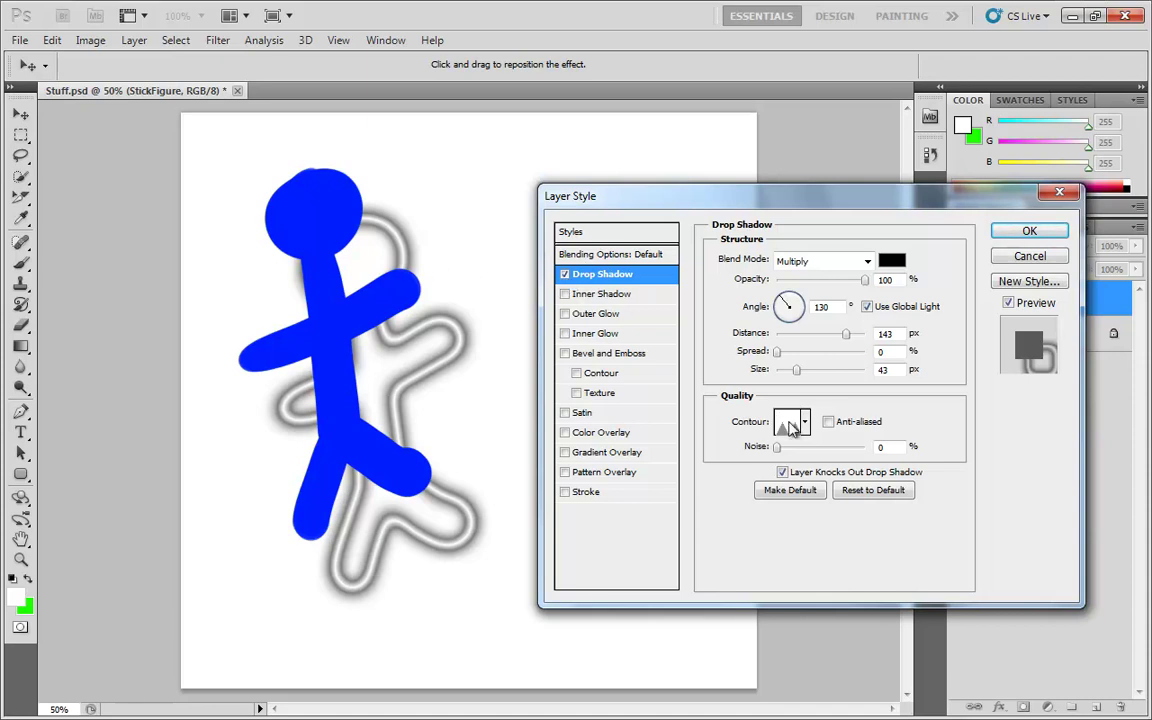
Switch the layer effect from Drop Shadow to Bevel and Emboss and set the bevel size to 35 px.
left_click(565, 274)
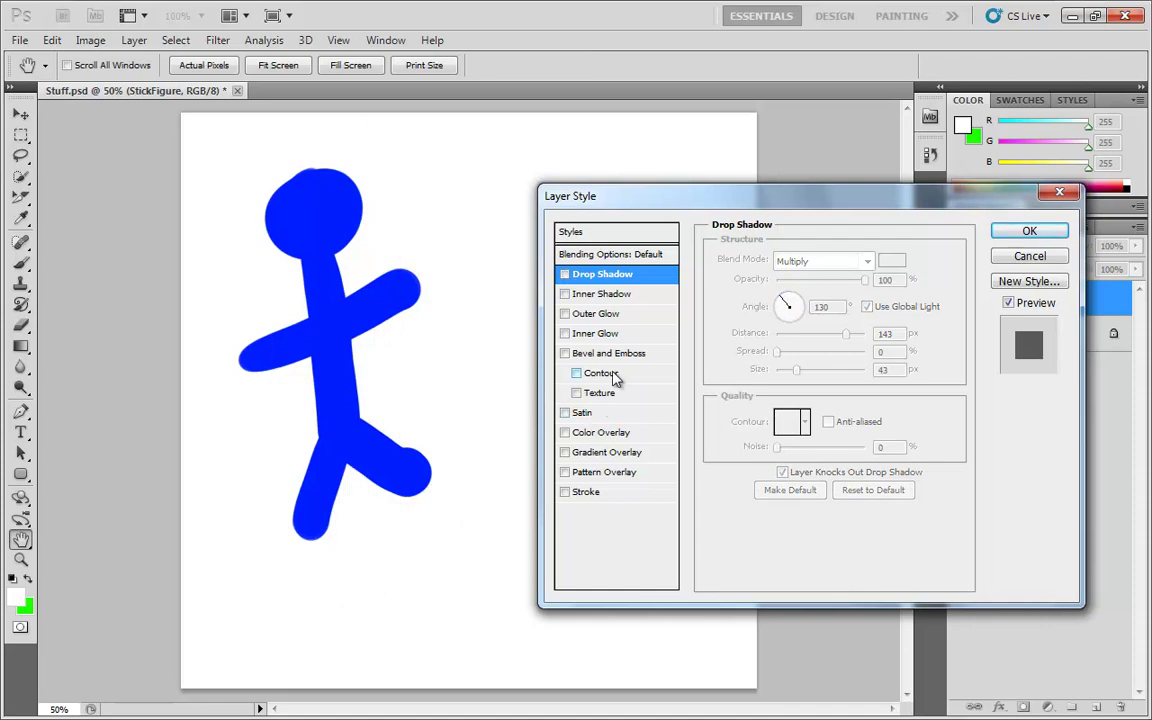
left_click(612, 355)
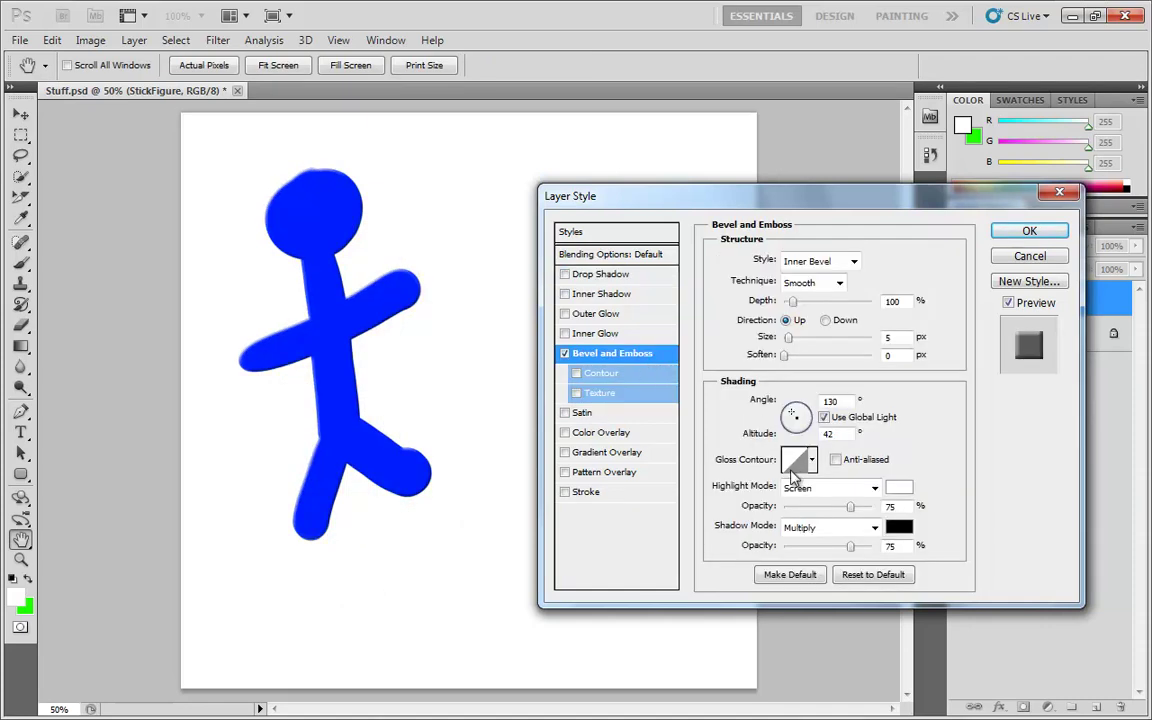
left_click(797, 459)
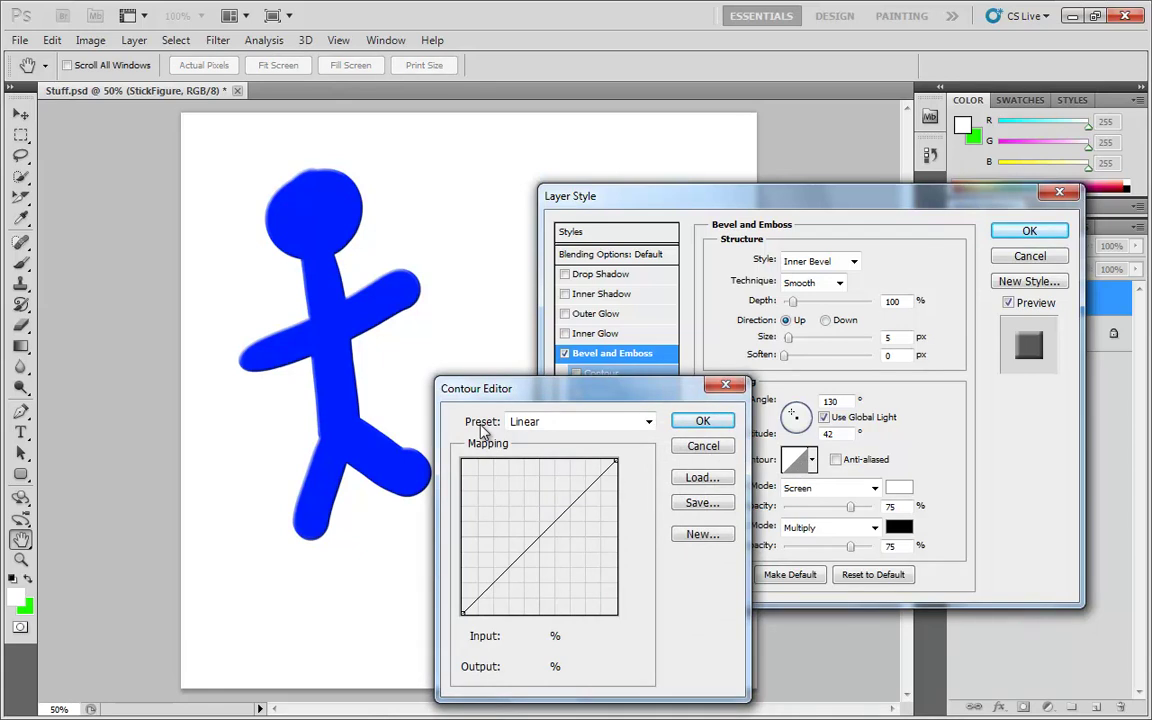
left_click(700, 421)
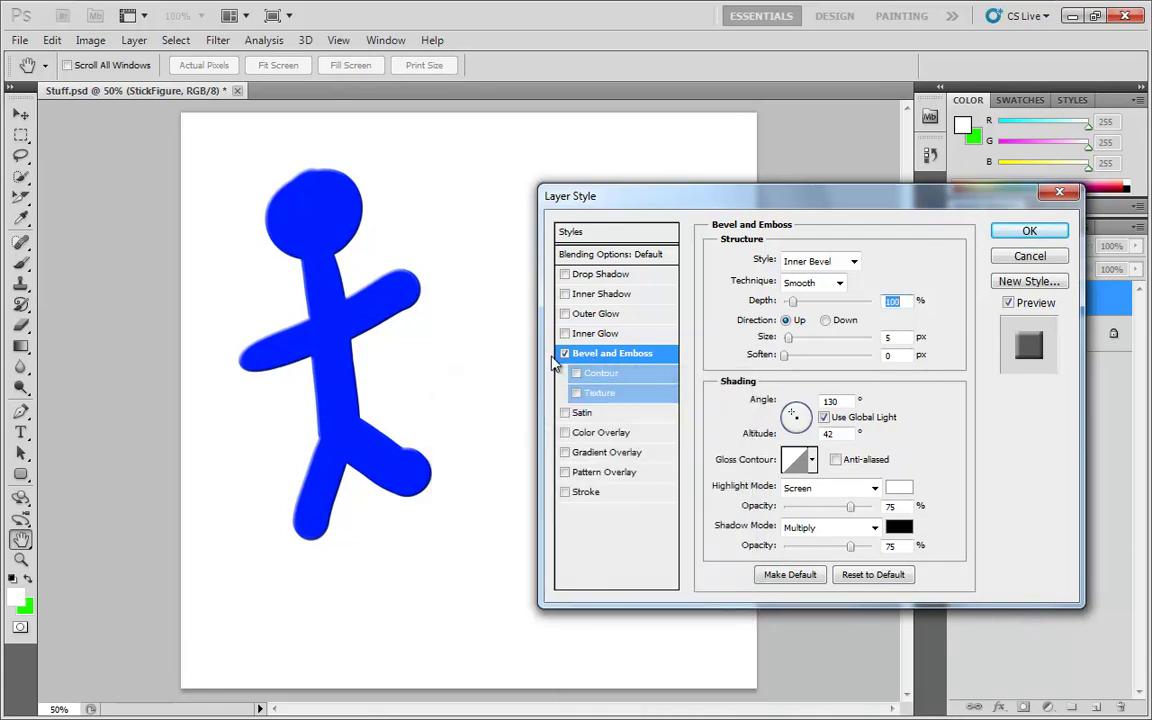
left_click_drag(796, 341, 804, 344)
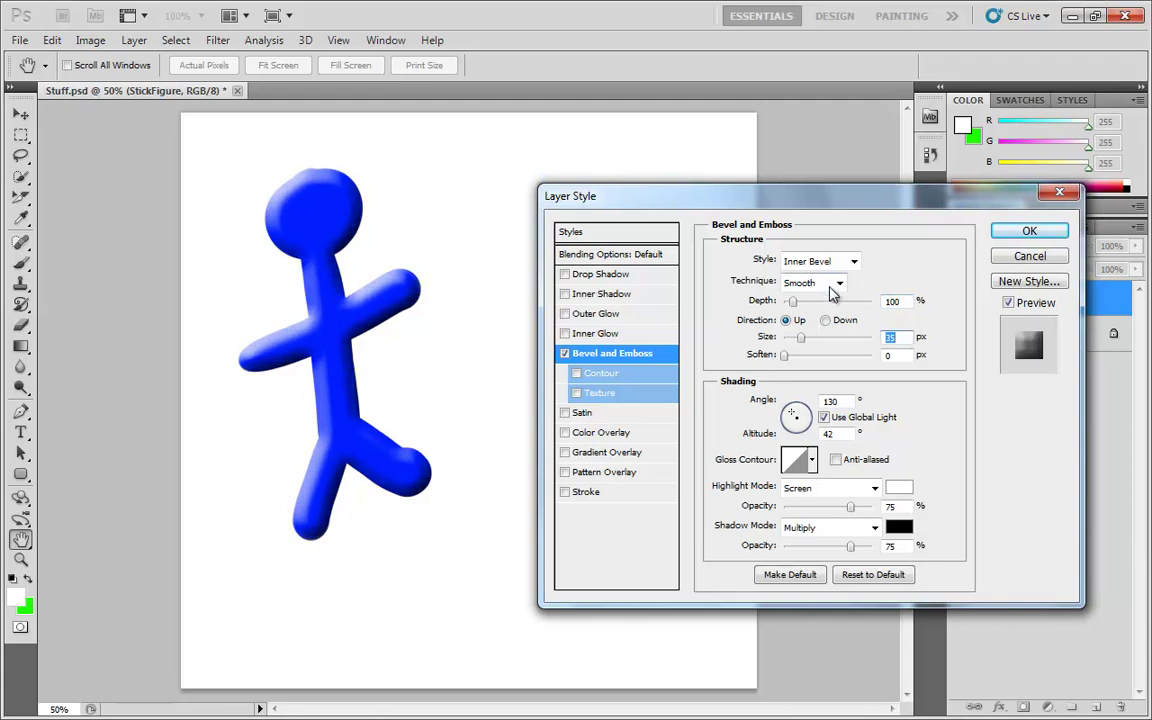
Compare the Chisel Hard and Chisel Soft techniques on the bevel, ending on Chisel Hard.
left_click(840, 284)
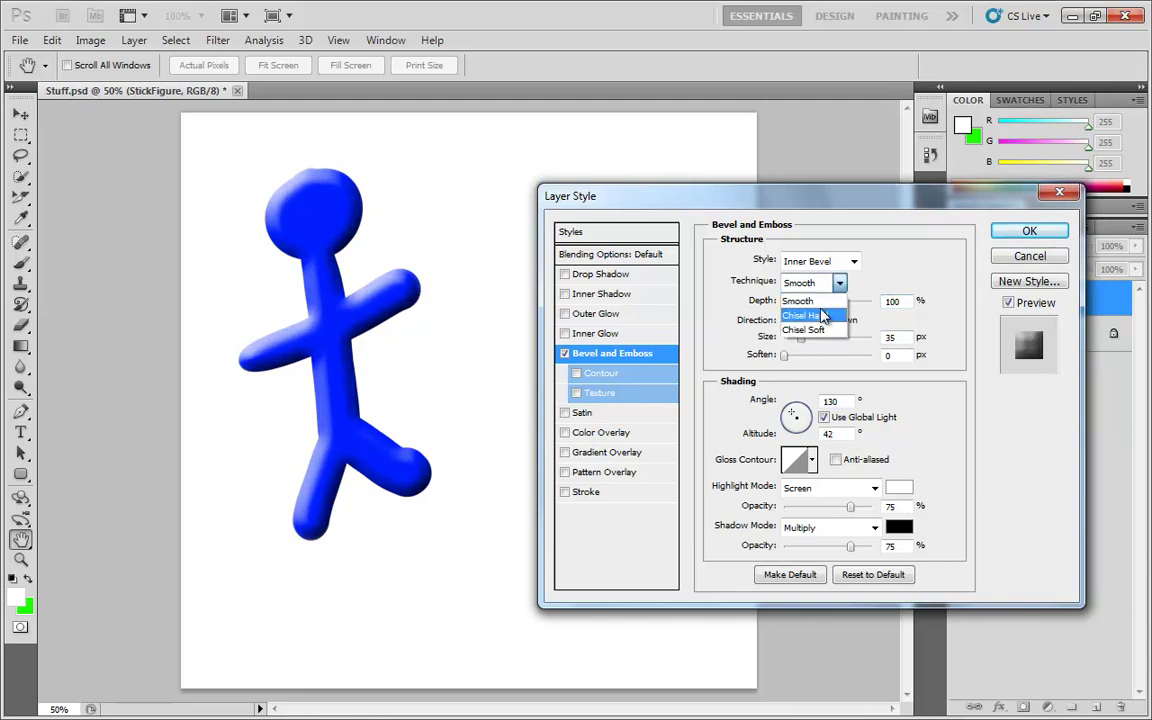
left_click(856, 313)
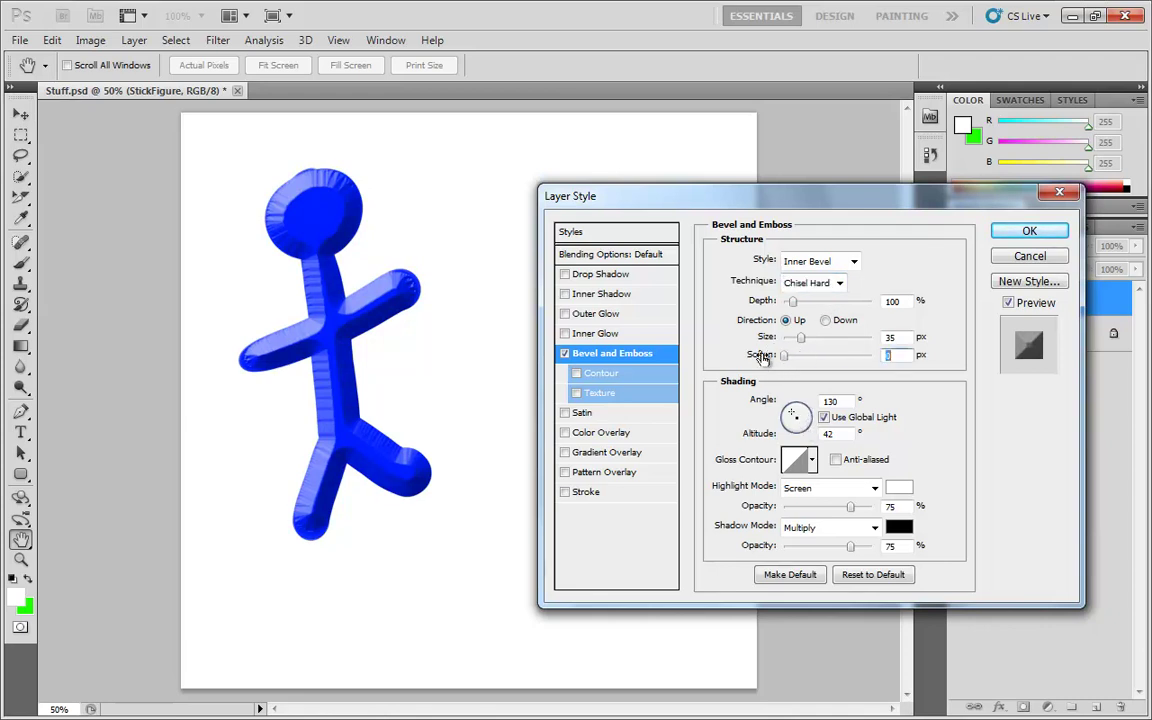
left_click(840, 283)
left_click(822, 331)
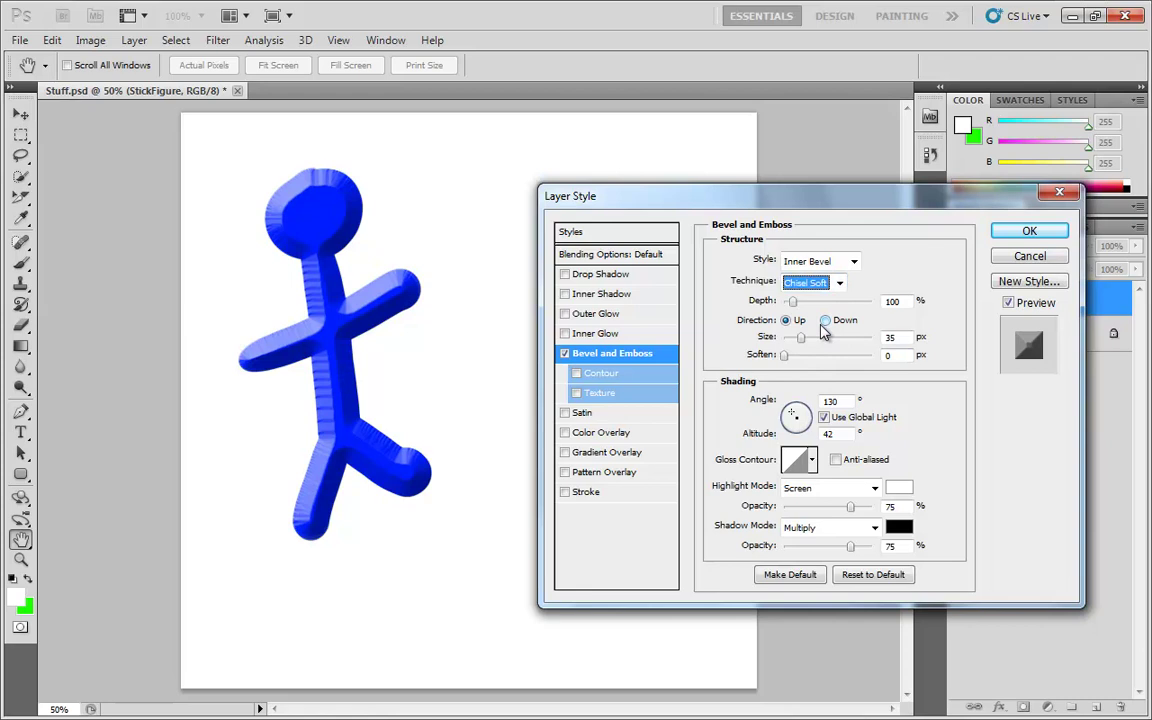
left_click(839, 283)
left_click(831, 315)
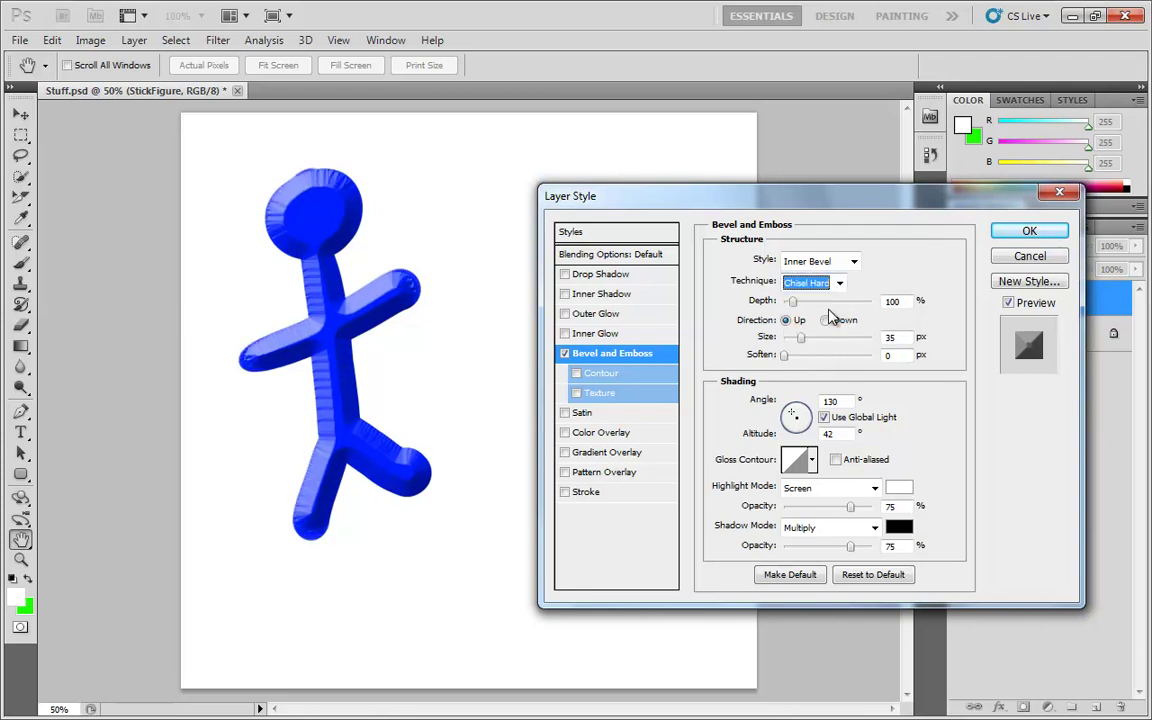
Try gloss contour anti-aliasing and a wavy custom gloss curve with points at 76% input, 81% output and 58% input, 46% output, discarding both.
left_click(836, 460)
left_click(841, 461)
left_click(799, 459)
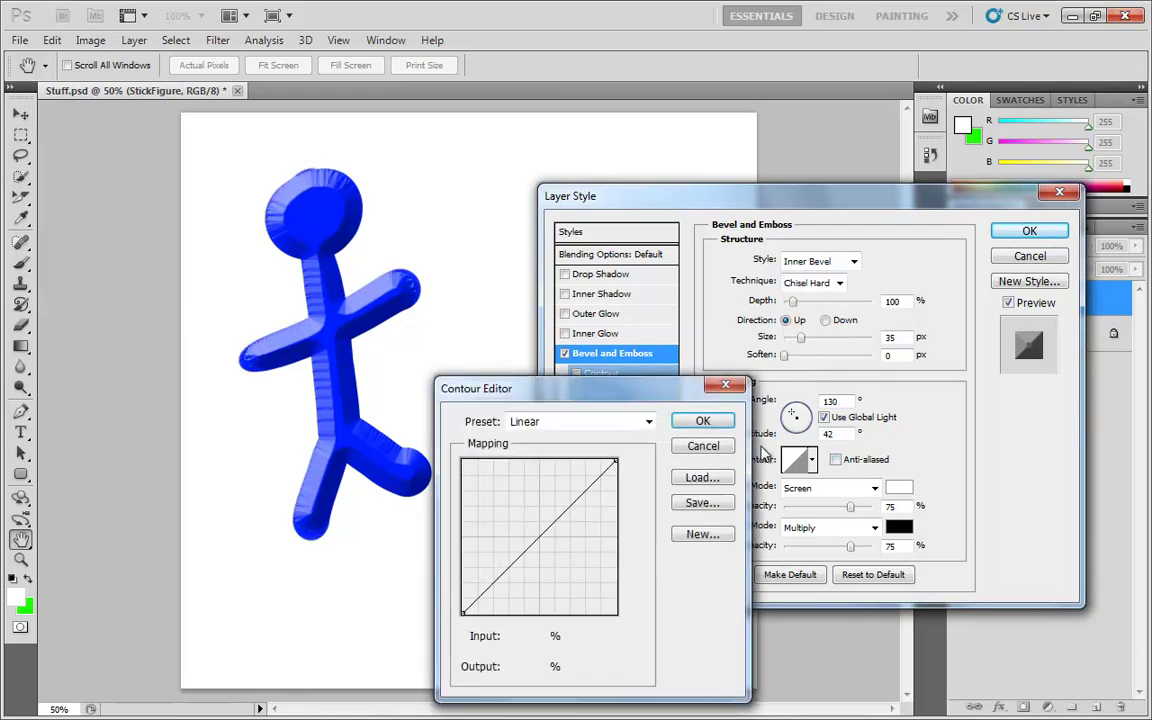
left_click_drag(522, 552, 559, 529)
left_click_drag(583, 509, 579, 489)
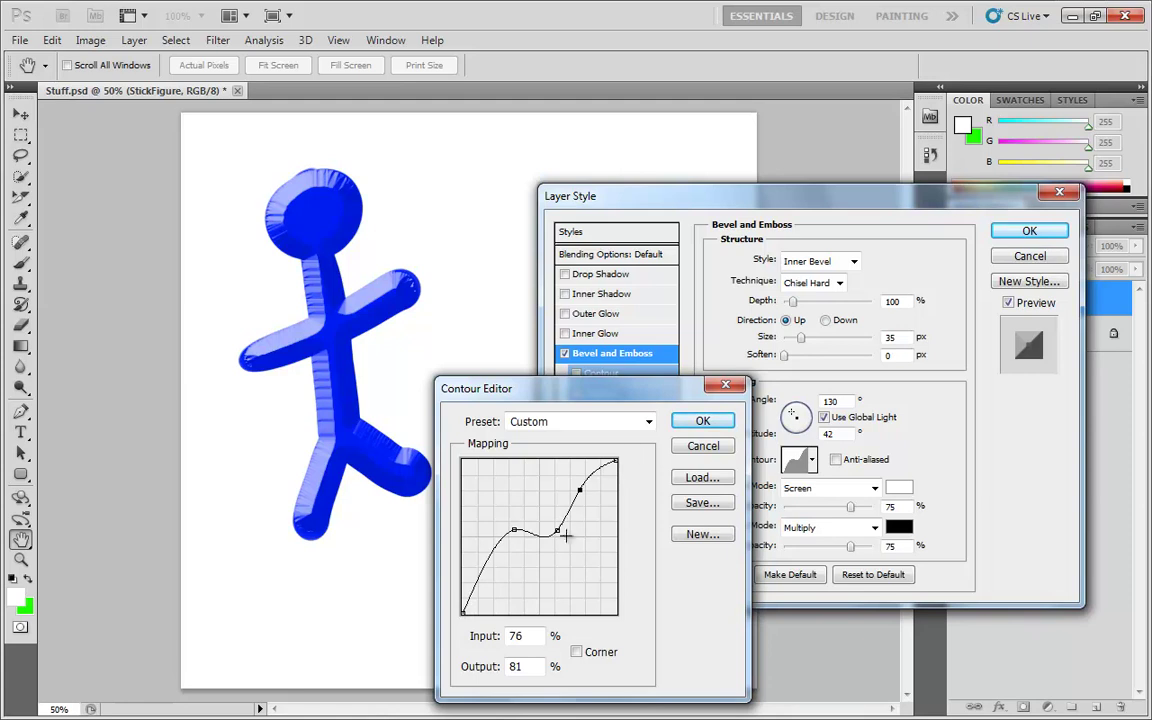
left_click_drag(556, 530, 551, 543)
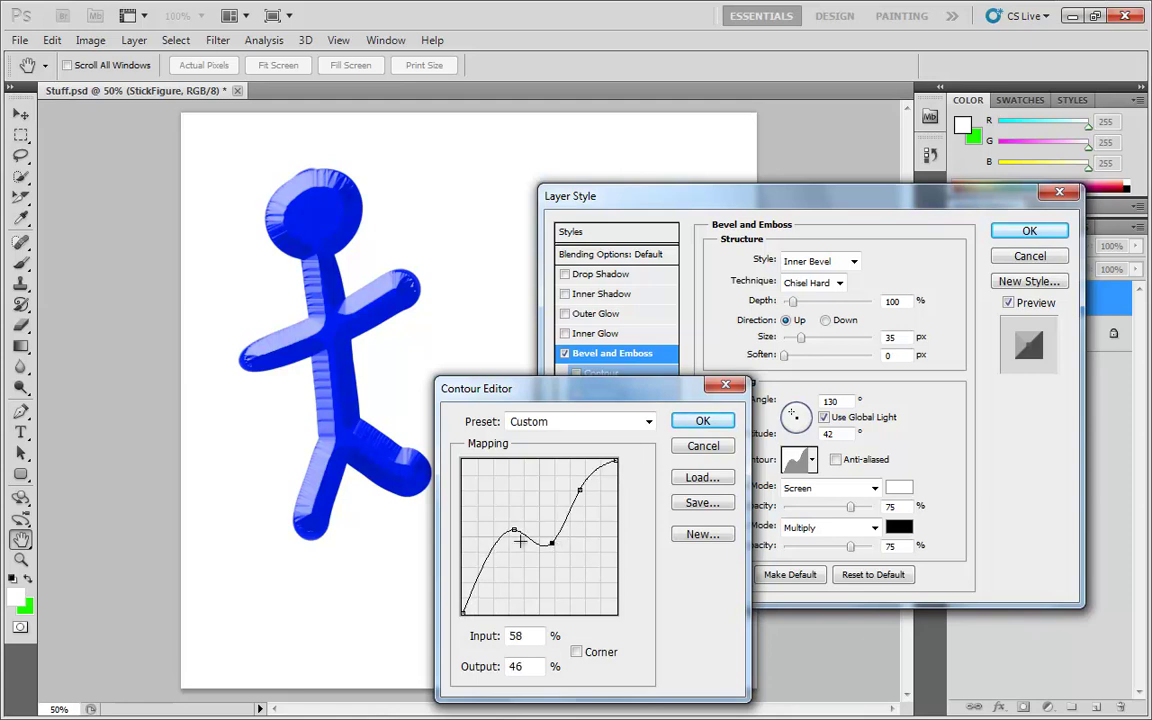
left_click(703, 448)
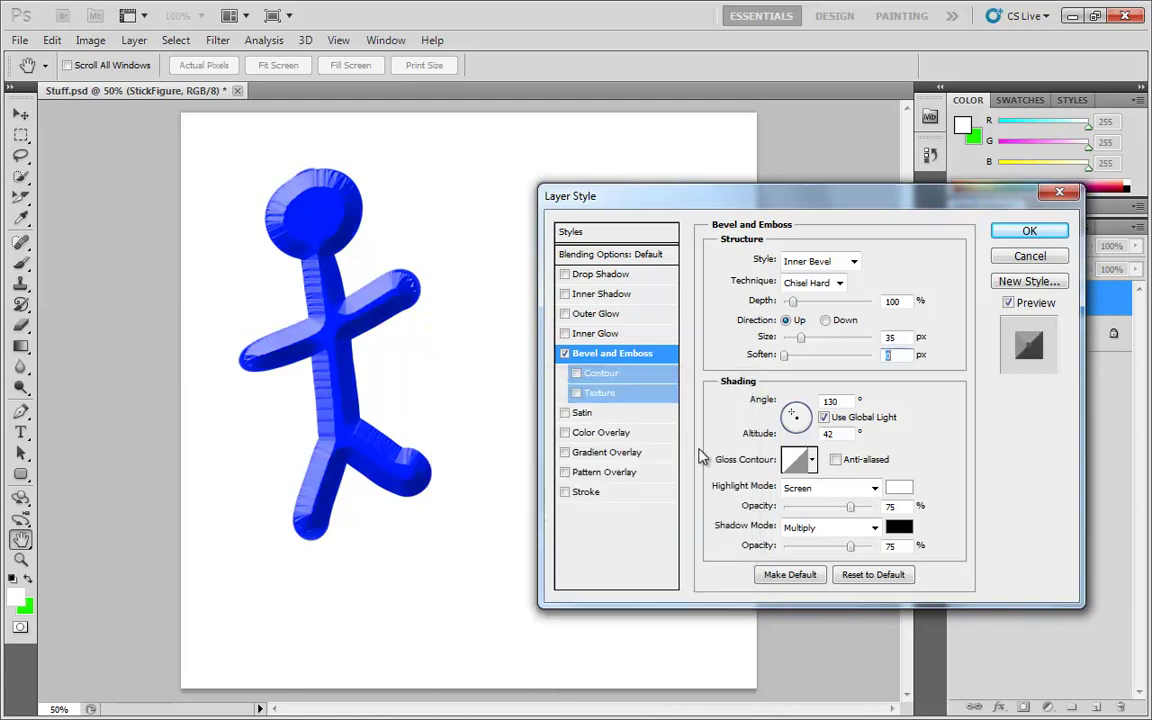
Turn off Bevel and Emboss and re-enable the Drop Shadow effect on the layer.
left_click(565, 354)
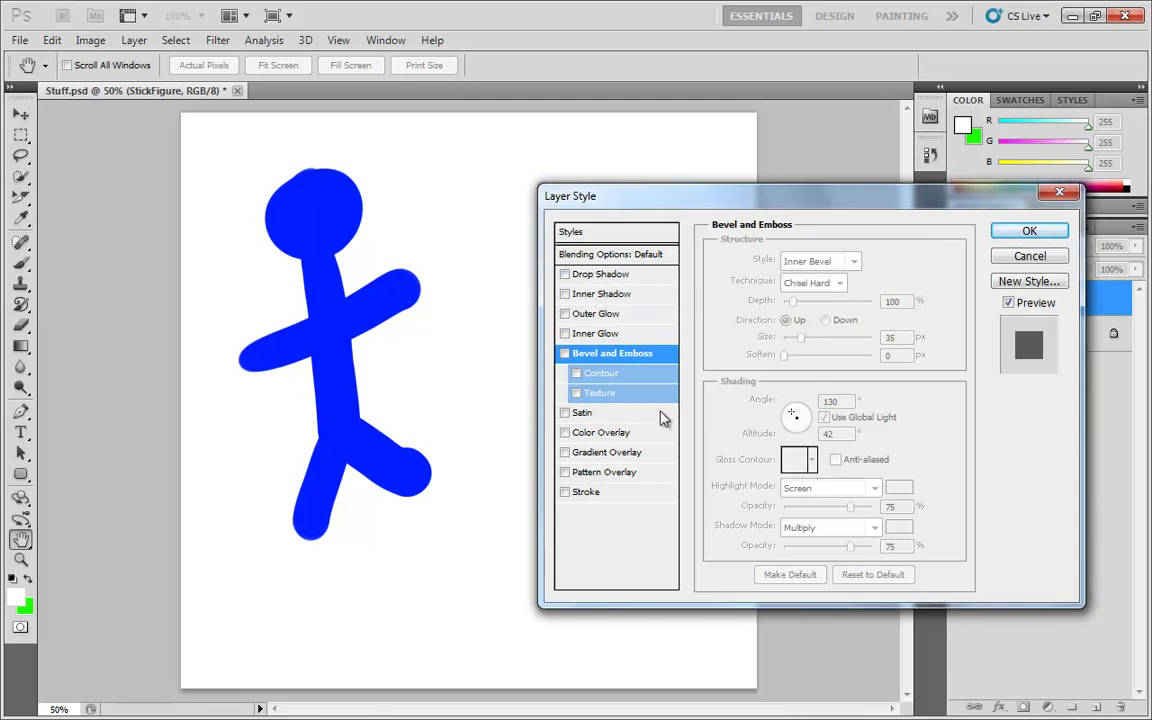
left_click(600, 274)
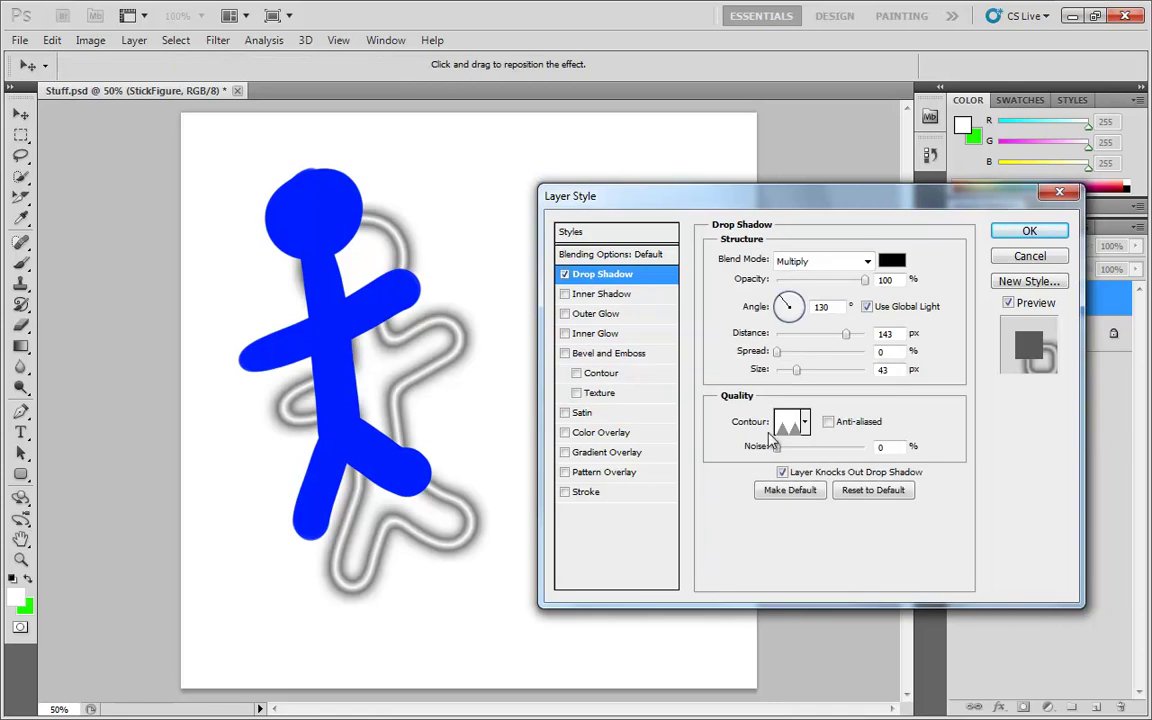